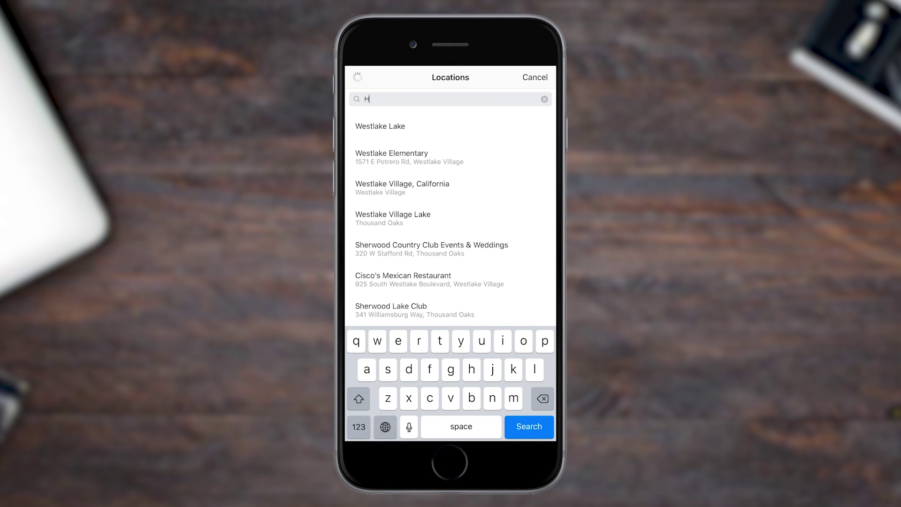
# Step: Add a Hollywood Sign location sticker and shift it to the very top centre of the story
pyautogui.write('od')
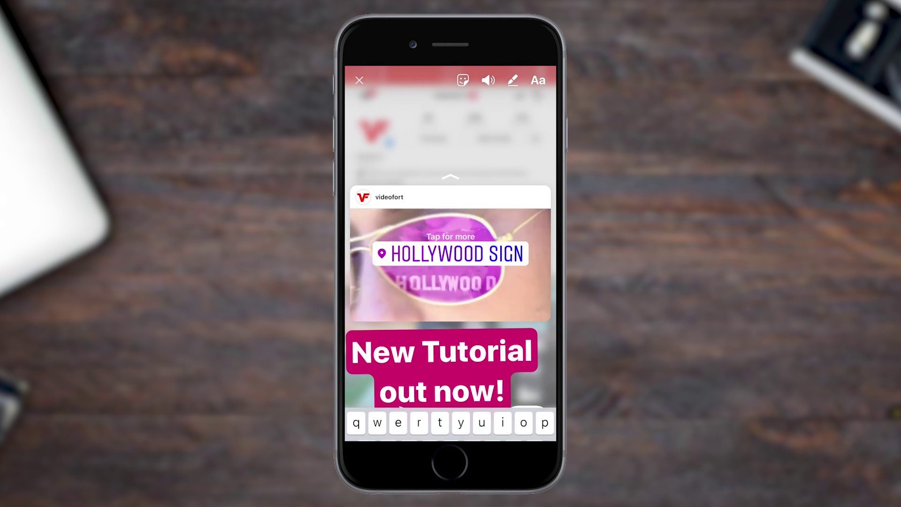
pyautogui.moveTo(449, 215); pyautogui.dragTo(449, 99)
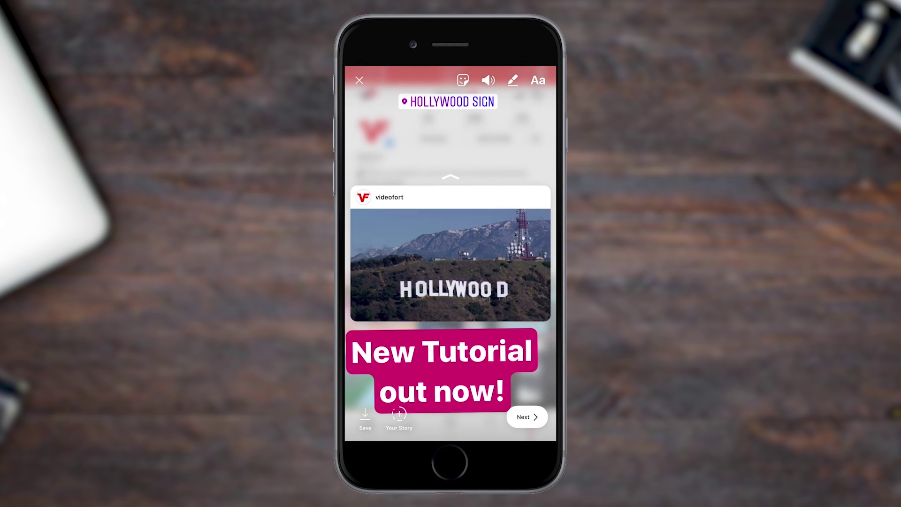
pyautogui.moveTo(446, 98); pyautogui.dragTo(448, 75)
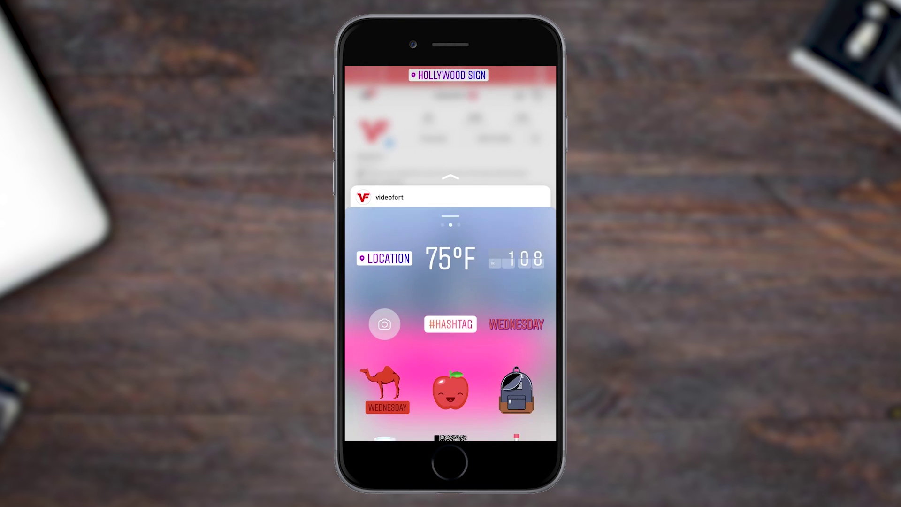
# Step: Add a #HOLLYWOODSIGN hashtag sticker and place it centred just below the location sticker
pyautogui.click(450, 314)
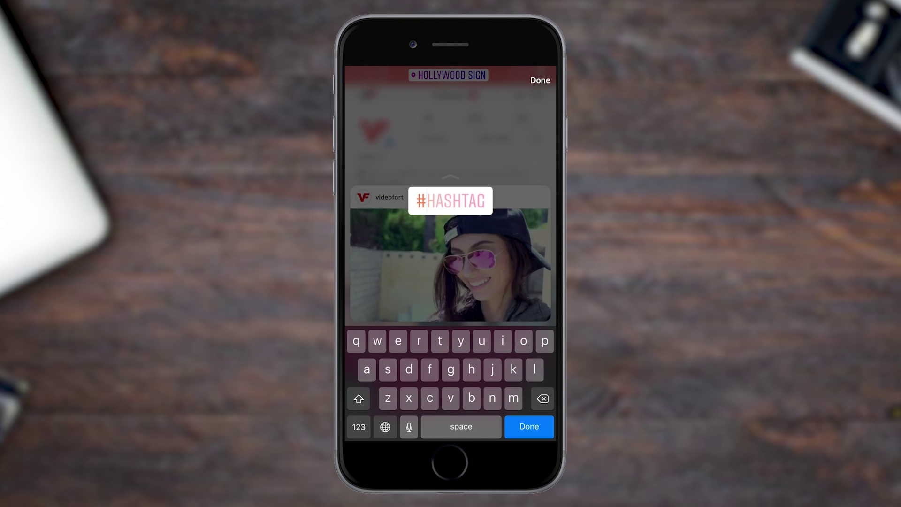
pyautogui.press('shift')
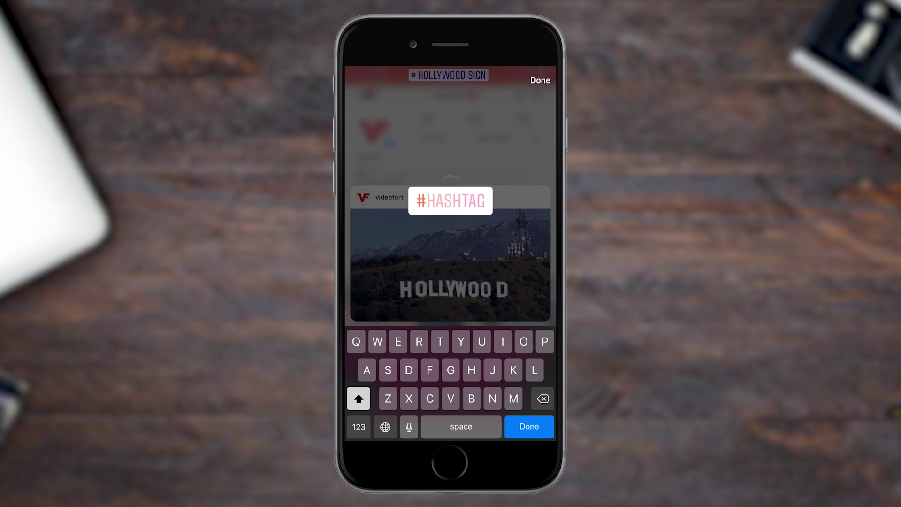
pyautogui.write('HOLLYWOOD')
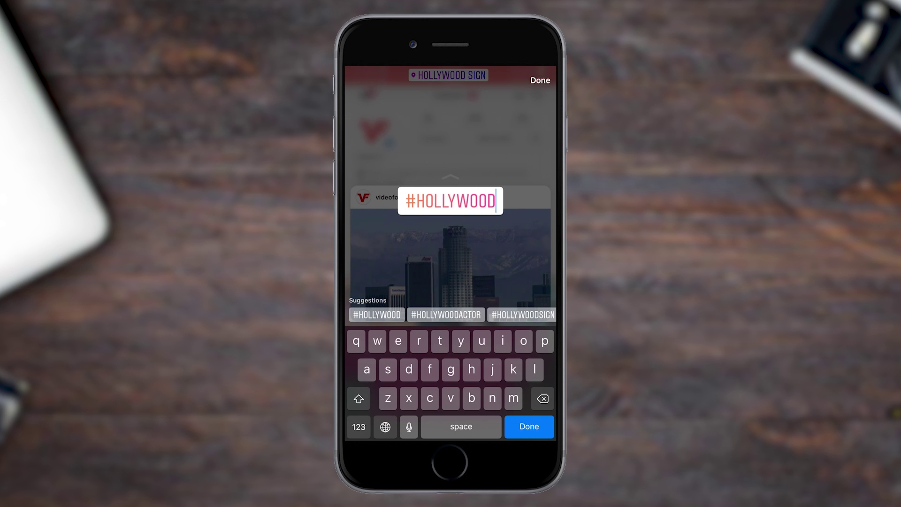
pyautogui.click(455, 314)
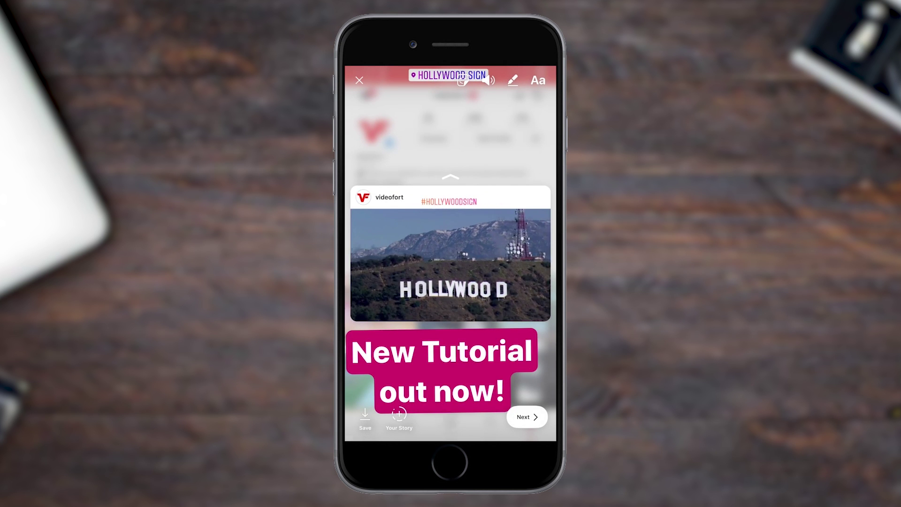
pyautogui.moveTo(448, 201); pyautogui.dragTo(444, 93)
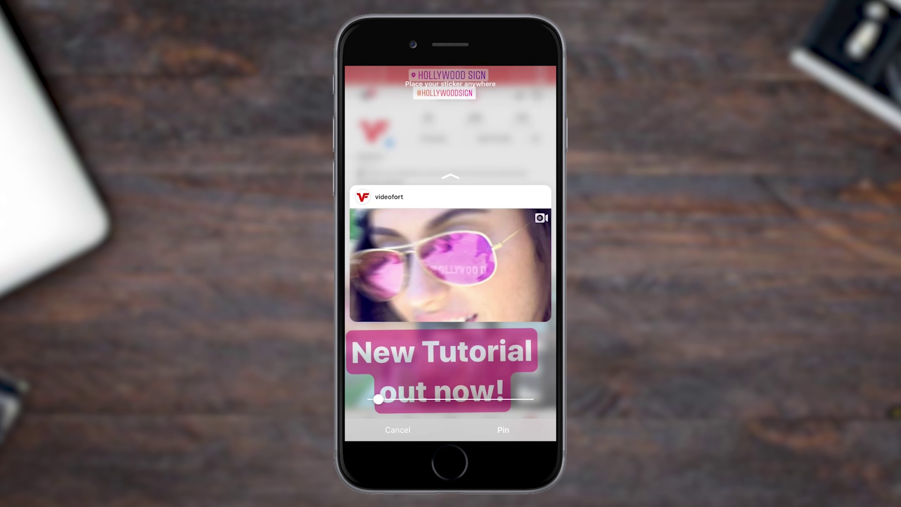
pyautogui.click(503, 429)
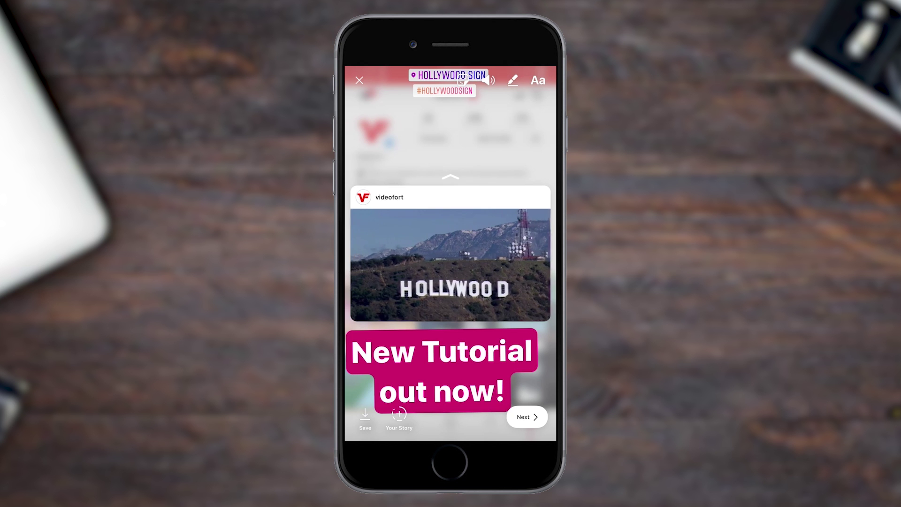
pyautogui.moveTo(444, 90); pyautogui.dragTo(450, 90)
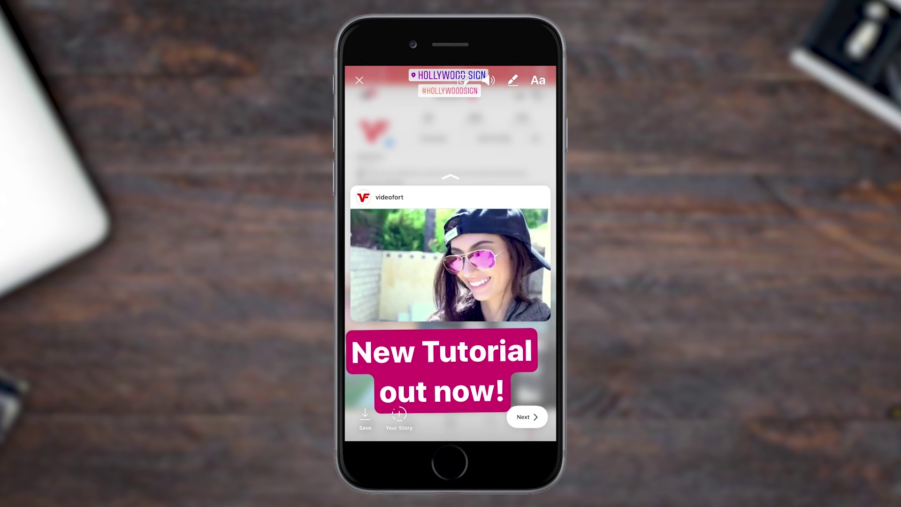
# Step: Send the finished post to Your Story
pyautogui.click(526, 417)
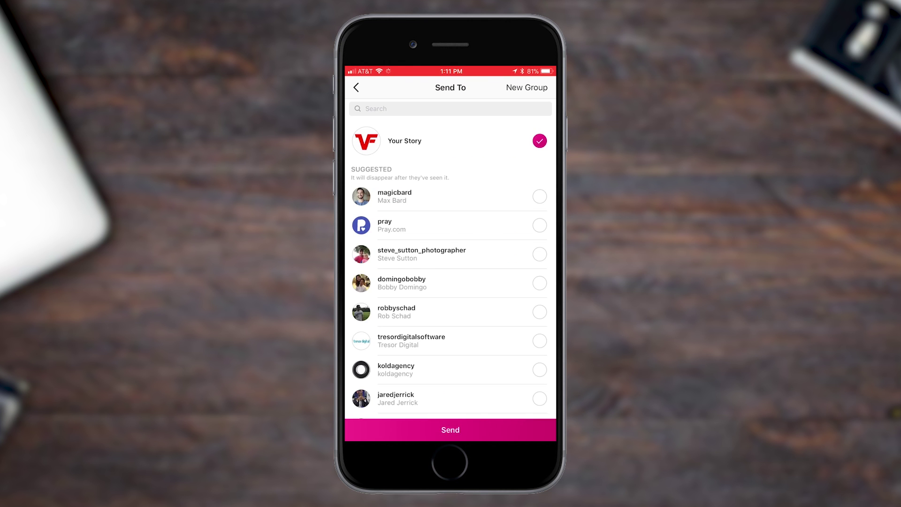
pyautogui.click(451, 429)
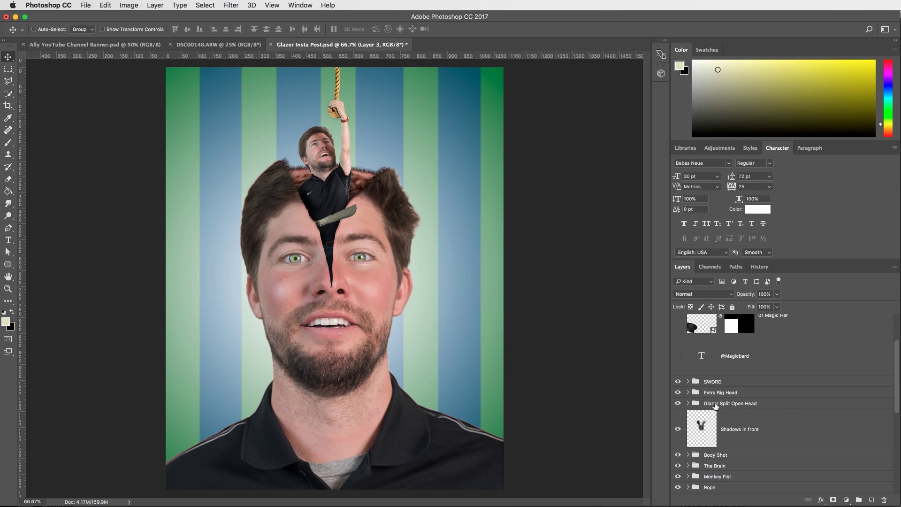
# Step: Toggle the visibility of the SWORD, Extra Big Head and split-open head groups one by one to examine what each contributes to the composite
pyautogui.scroll(2, 782, 407)
pyautogui.scroll(-3, 751, 418)
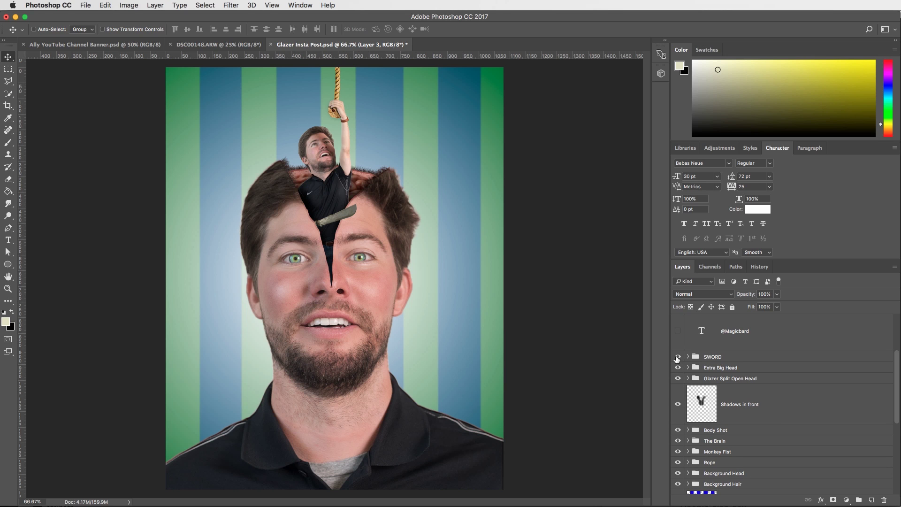
pyautogui.click(677, 357)
pyautogui.click(677, 357)
pyautogui.click(678, 358)
pyautogui.click(679, 358)
pyautogui.click(677, 368)
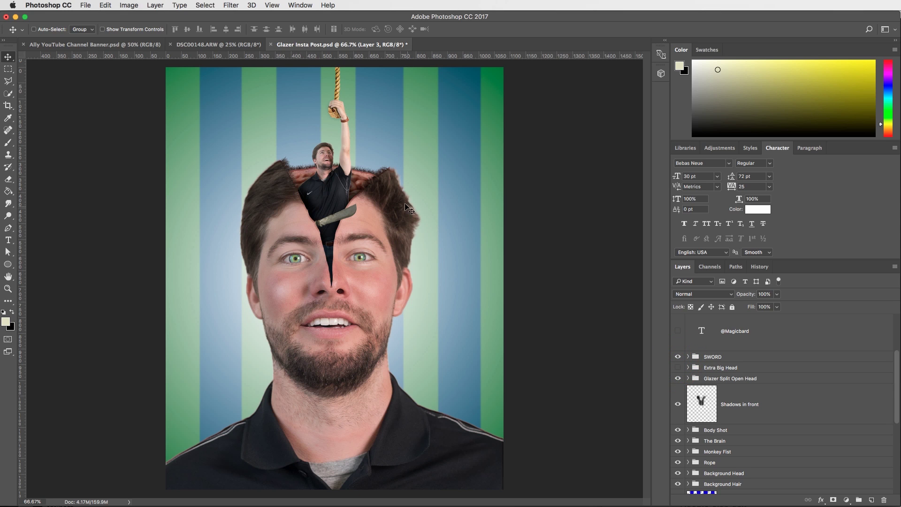
pyautogui.click(678, 368)
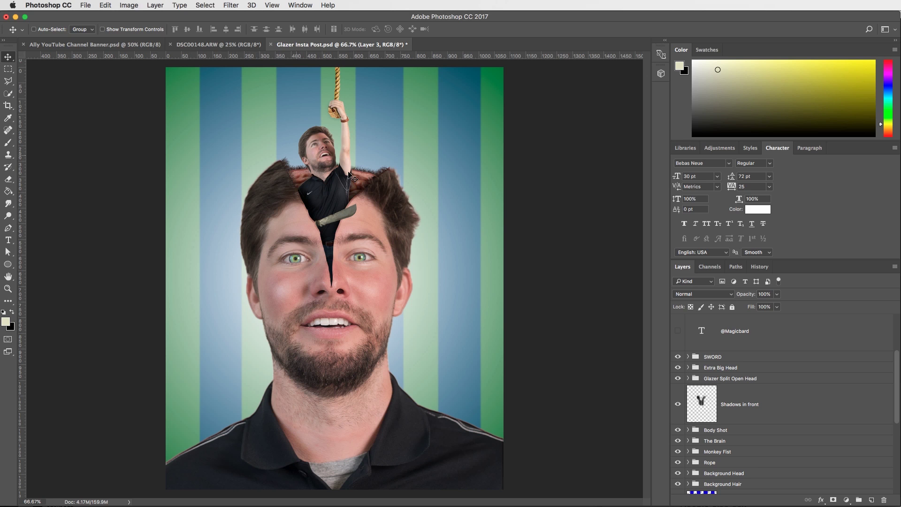
pyautogui.click(677, 378)
pyautogui.click(678, 379)
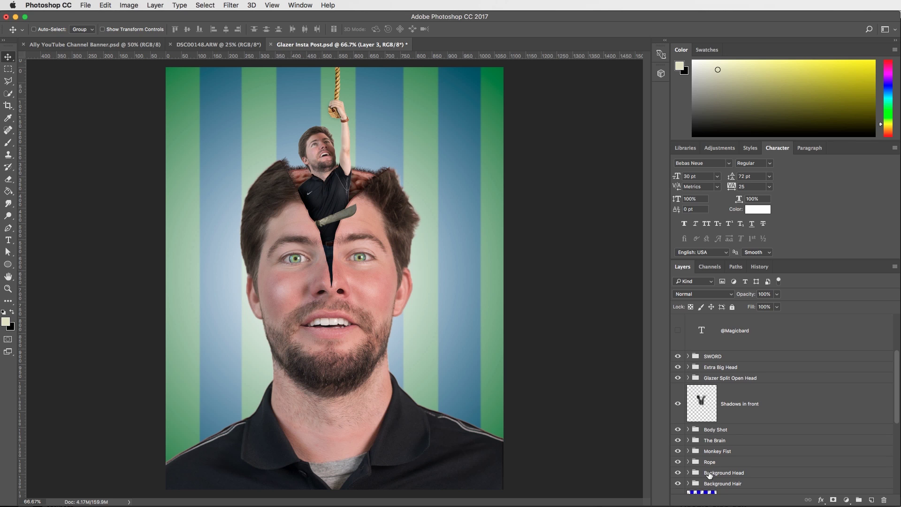
# Step: Isolate the SWORD group to check the Quick Export as PNG option for it, and restore the visibility of the other layers
pyautogui.scroll(-1, 712, 397)
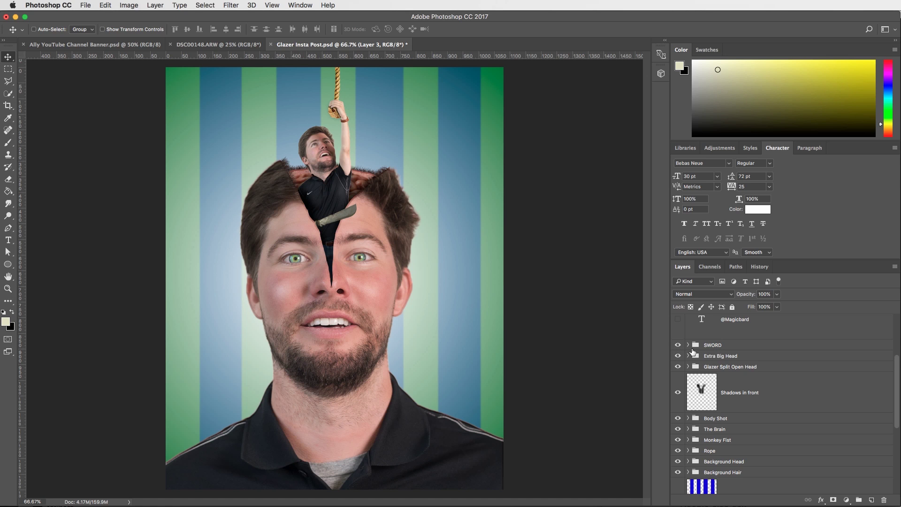
pyautogui.scroll(3, 714, 361)
pyautogui.scroll(-2, 714, 365)
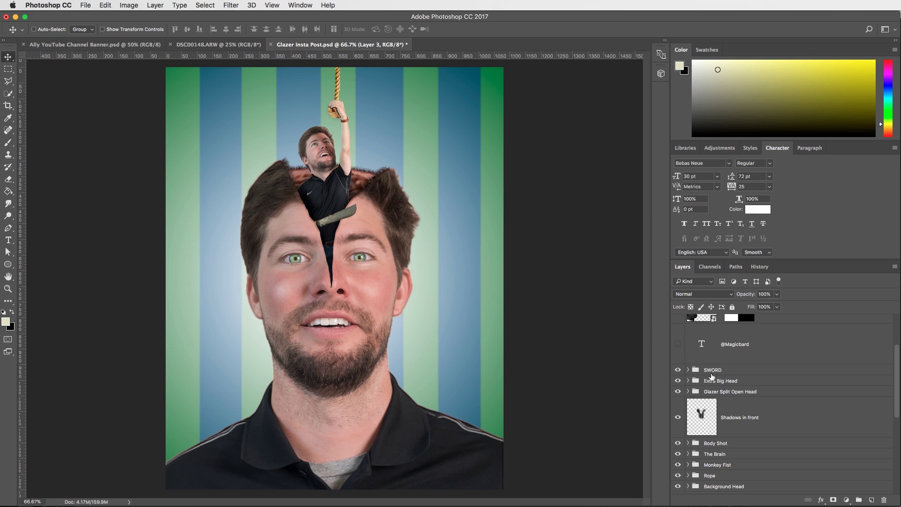
pyautogui.keyDown('alt'); pyautogui.click(677, 370); pyautogui.keyUp('alt')
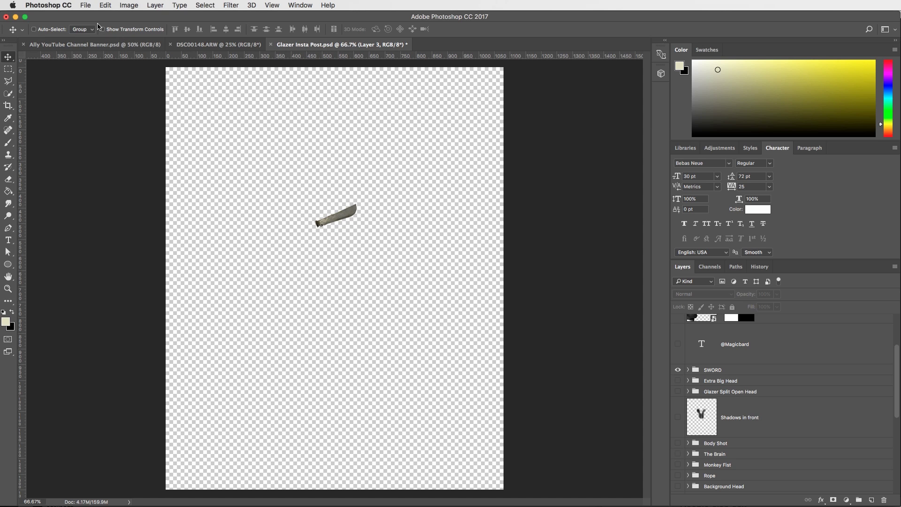
pyautogui.click(86, 5)
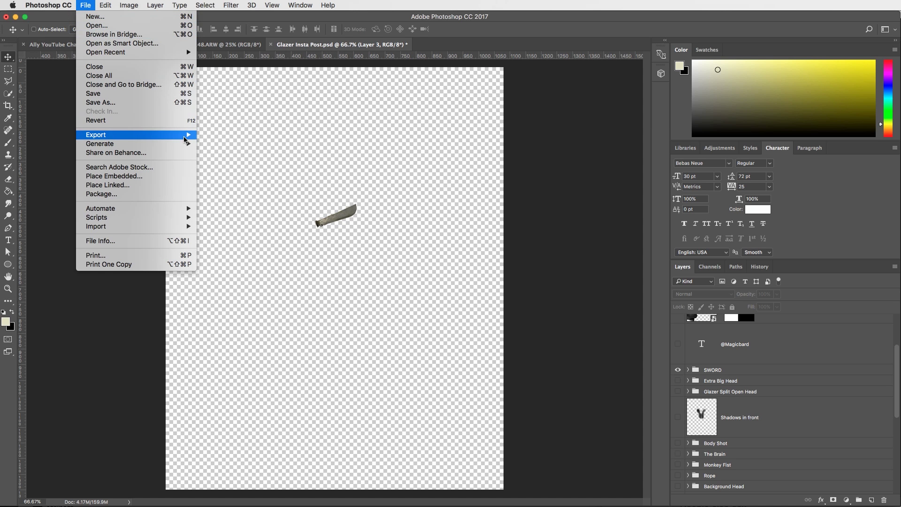
pyautogui.moveTo(186, 140)
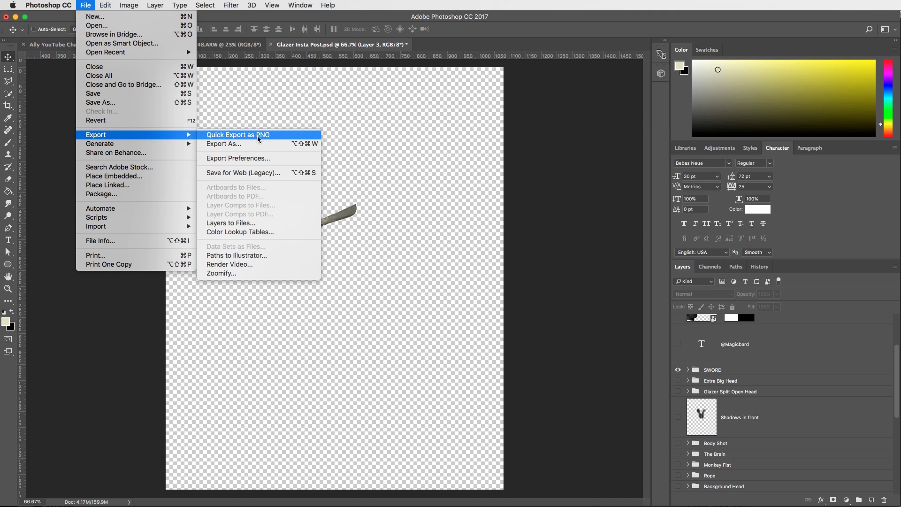
pyautogui.click(85, 6)
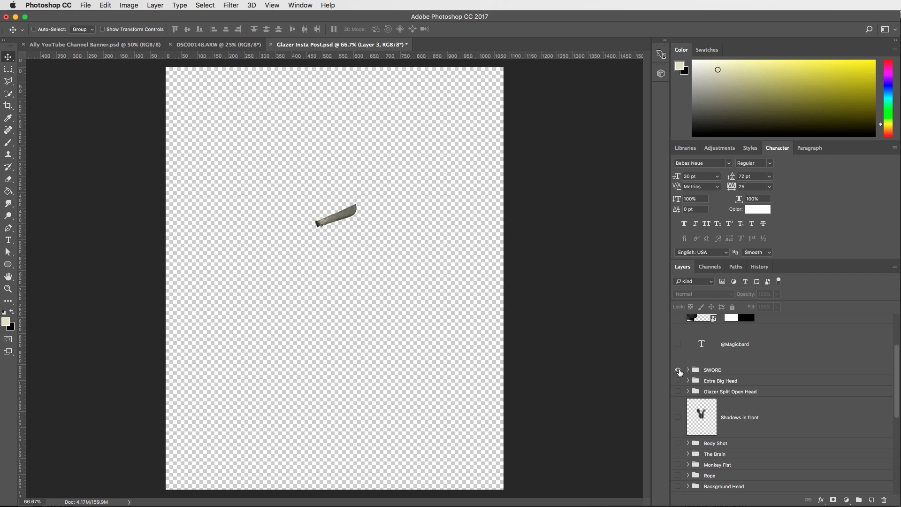
pyautogui.keyDown('alt'); pyautogui.click(677, 371); pyautogui.keyUp('alt')
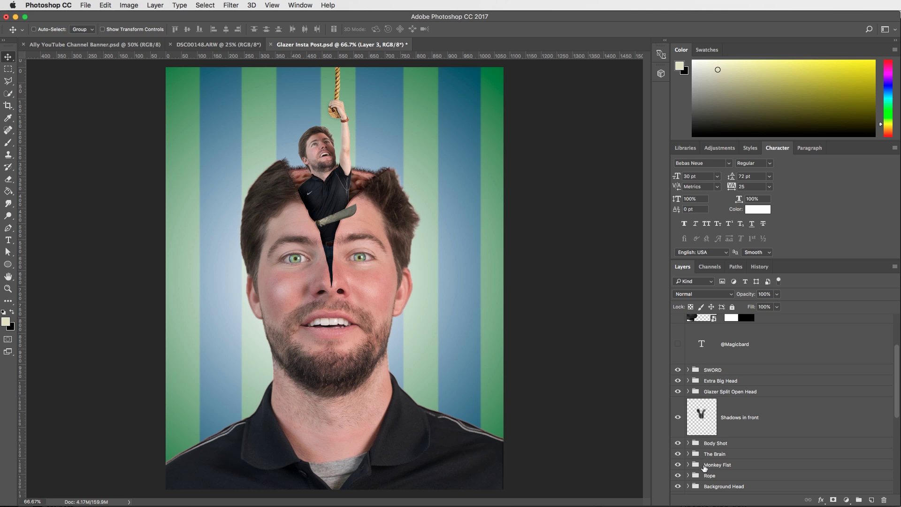
# Step: Isolate the Extra Big Head and split-open head groups in turn to examine them for export, restoring the full composite after each
pyautogui.keyDown('alt'); pyautogui.click(677, 381); pyautogui.keyUp('alt')
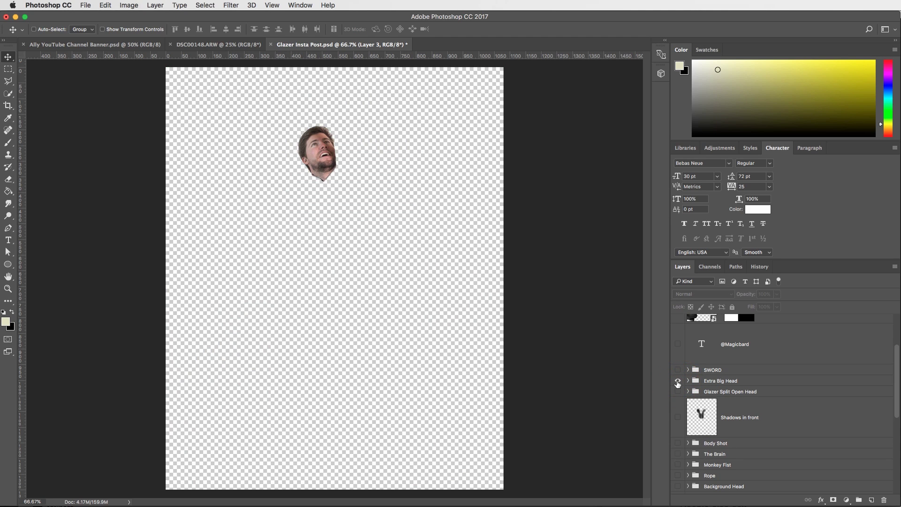
pyautogui.keyDown('alt'); pyautogui.click(677, 380); pyautogui.keyUp('alt')
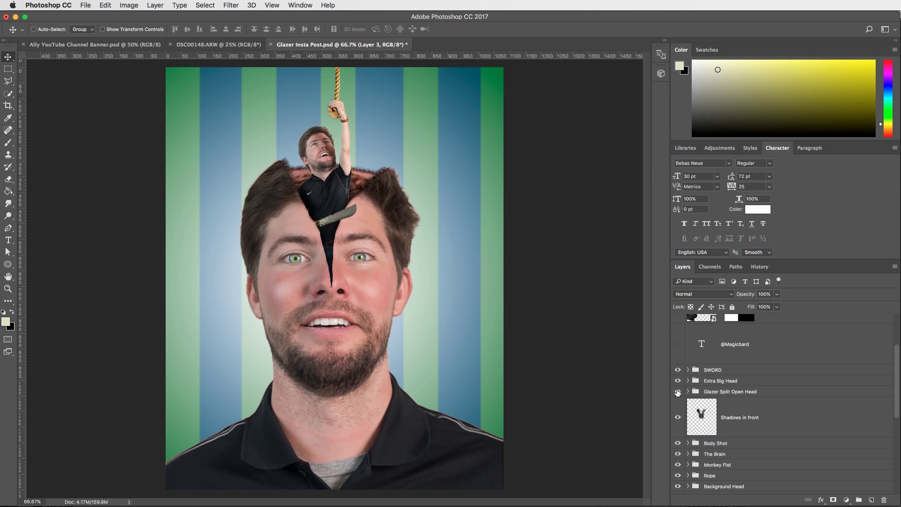
pyautogui.keyDown('alt'); pyautogui.click(677, 391); pyautogui.keyUp('alt')
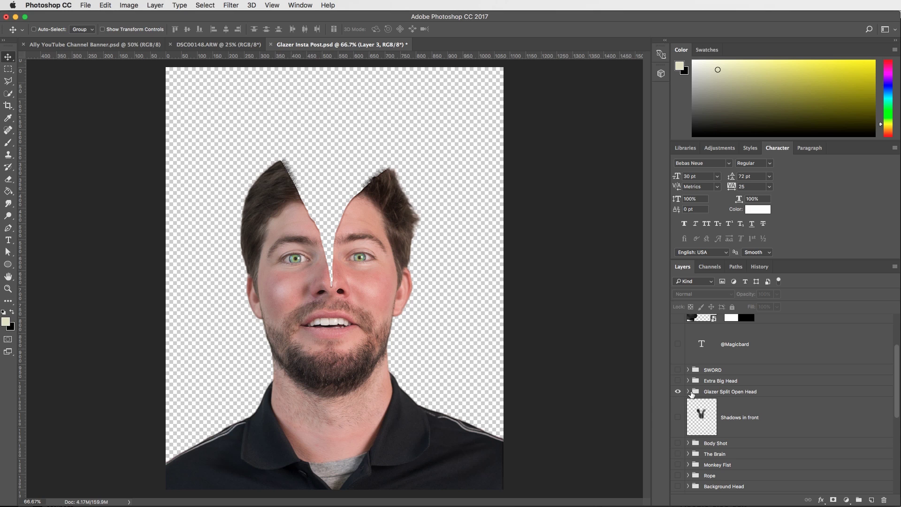
pyautogui.click(92, 4)
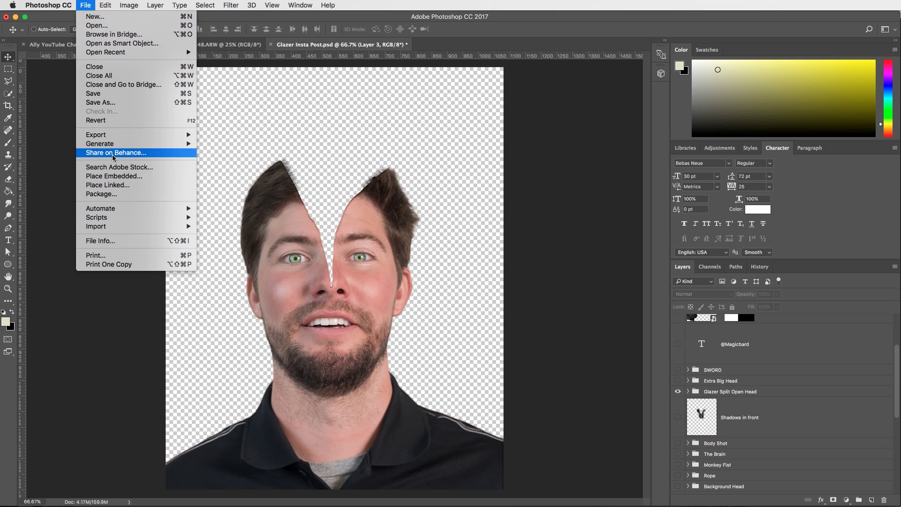
pyautogui.moveTo(158, 135)
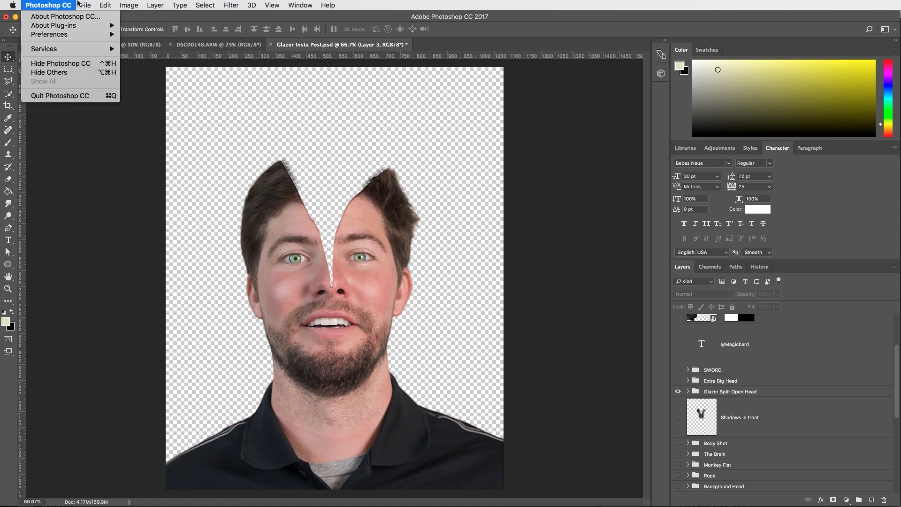
pyautogui.press('Escape')
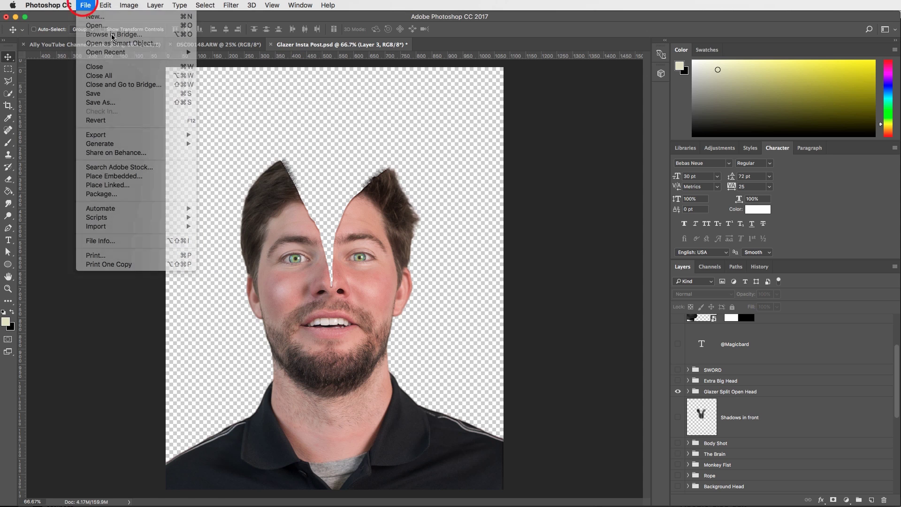
pyautogui.keyDown('alt'); pyautogui.click(678, 392); pyautogui.keyUp('alt')
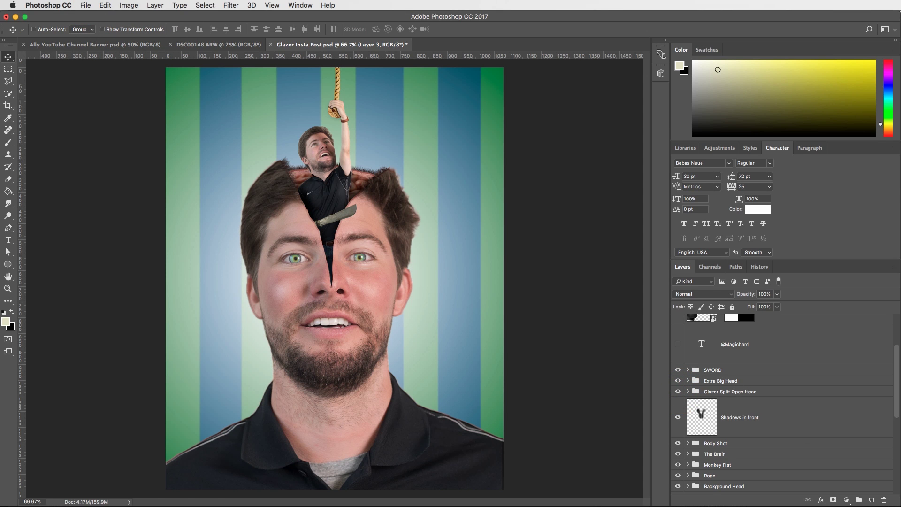
# Step: Switch to After Effects, expand the 07 head-split project folder and inspect its 05, 06 and 07 PNG files
pyautogui.press('super+Tab')
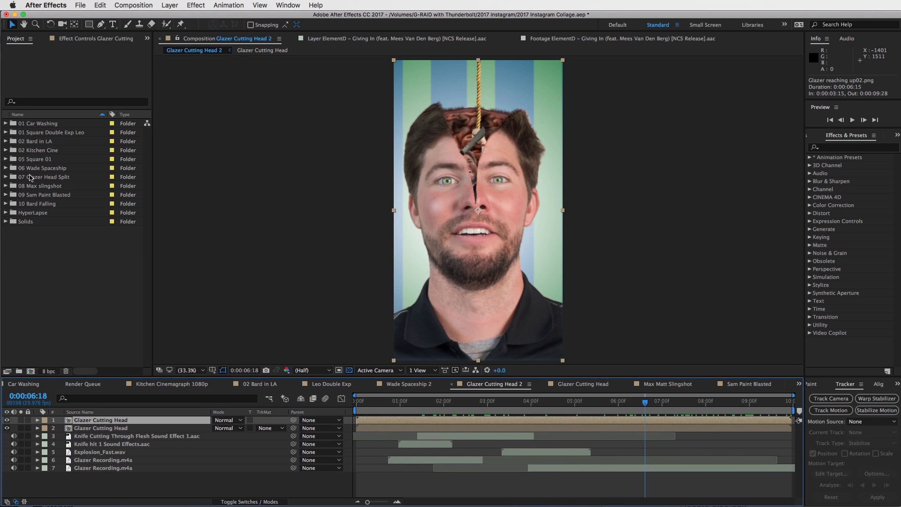
pyautogui.click(46, 177)
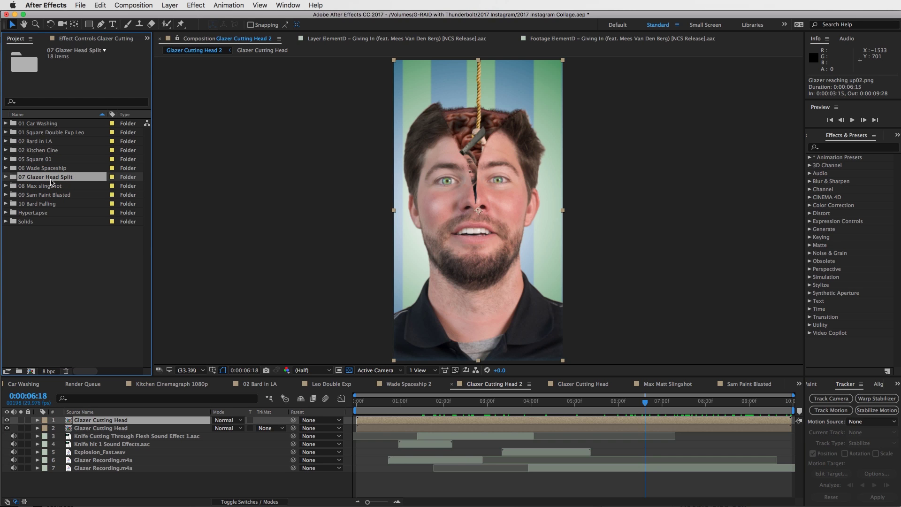
pyautogui.click(5, 177)
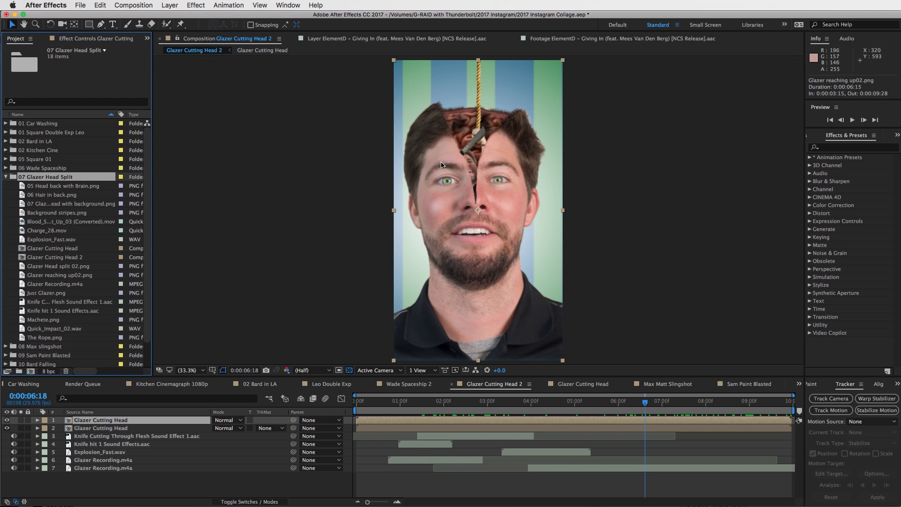
pyautogui.click(48, 186)
pyautogui.click(47, 197)
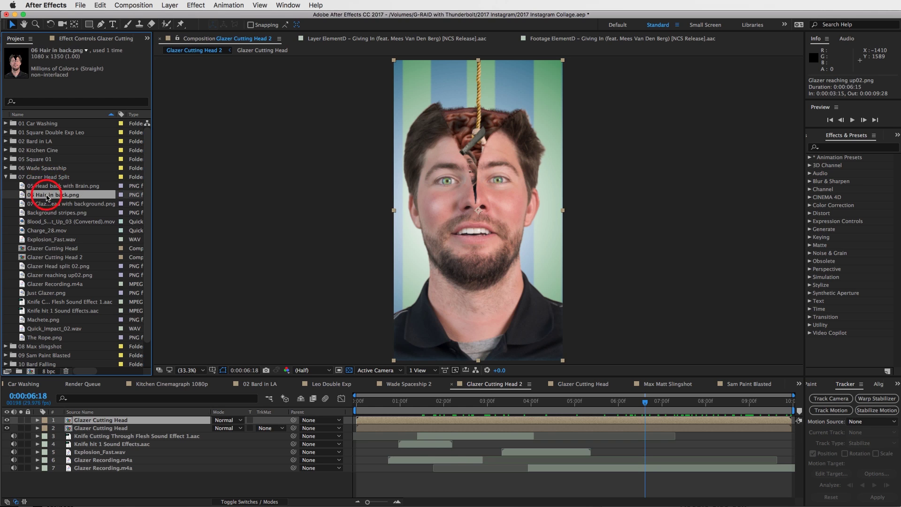
pyautogui.click(47, 206)
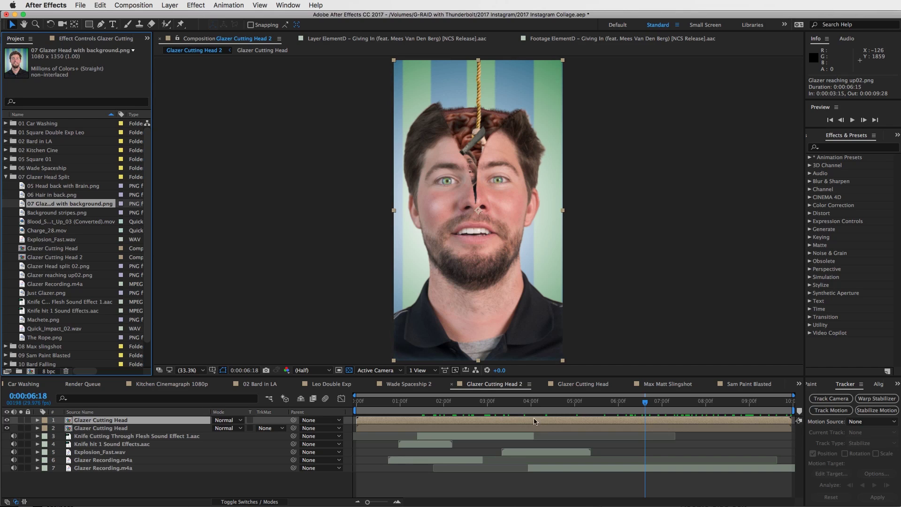
# Step: Open the nested head-cutting composition from the top layer of the timeline and clear the layer selection
pyautogui.doubleClick(550, 422)
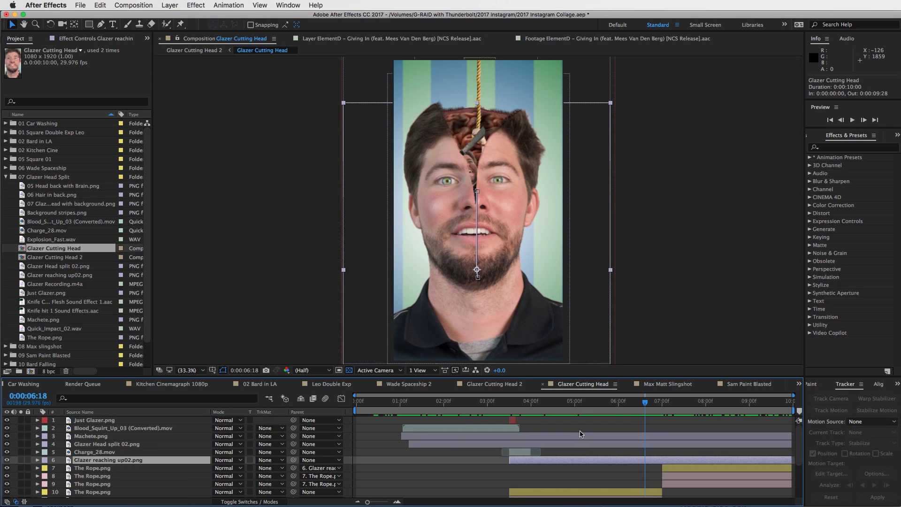
pyautogui.click(486, 466)
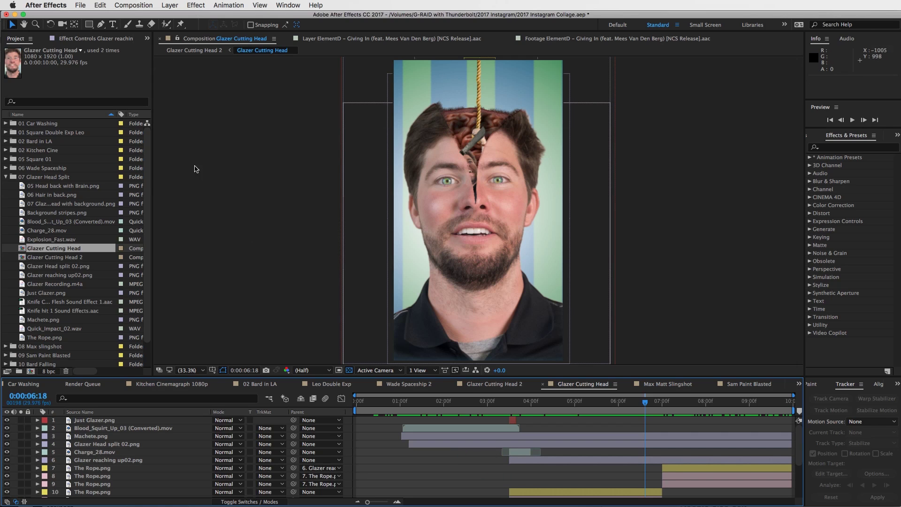
# Step: Demonstrate the vertical story frame in a new composition's settings with width 1080 and height 1920, and cancel without creating it
pyautogui.click(151, 7)
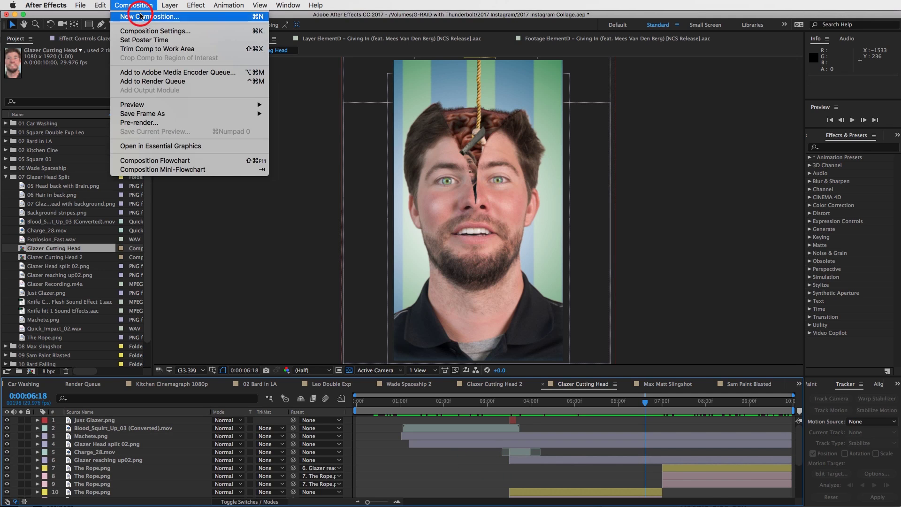
pyautogui.click(139, 16)
pyautogui.moveTo(458, 113); pyautogui.dragTo(506, 123)
pyautogui.click(466, 184)
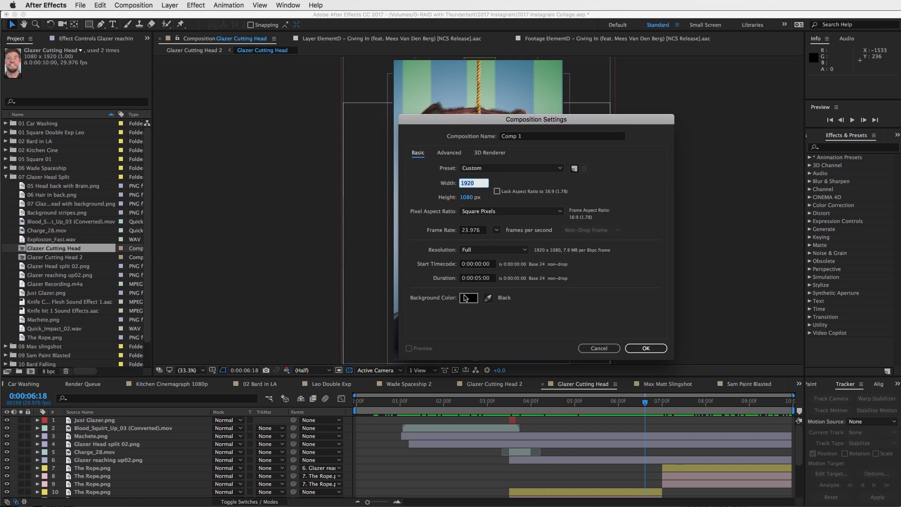
pyautogui.write('1080')
pyautogui.click(466, 198)
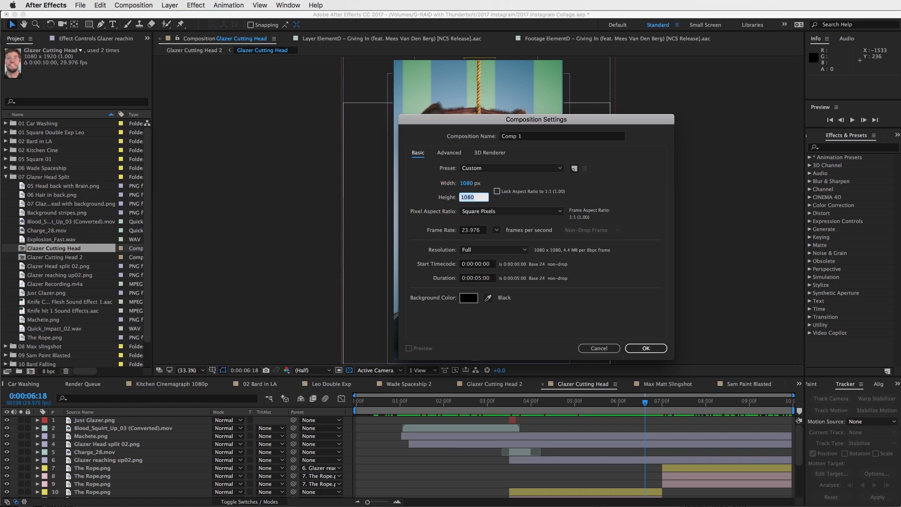
pyautogui.write('1920')
pyautogui.click(643, 201)
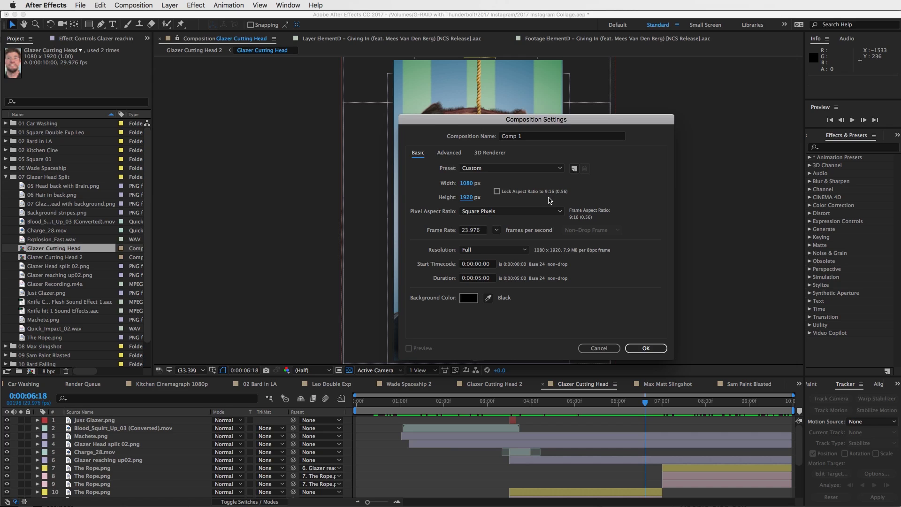
pyautogui.click(599, 347)
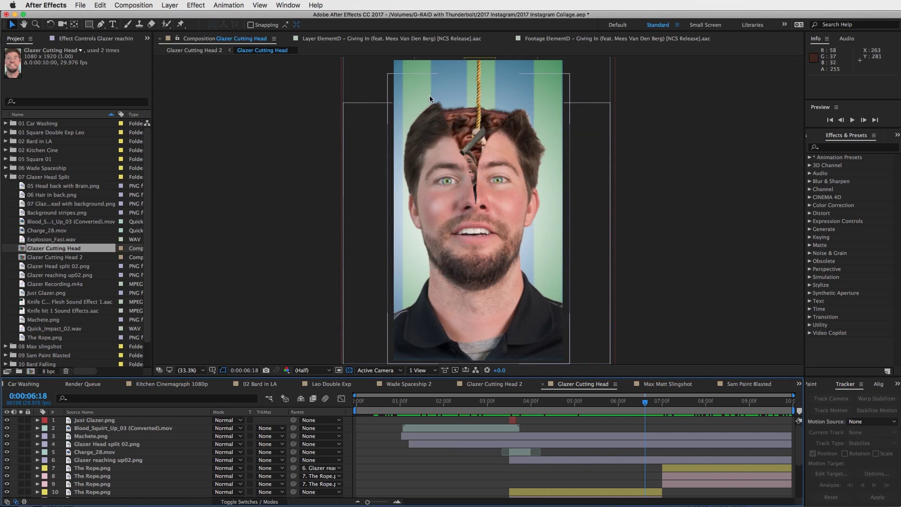
# Step: Scrub the head-cutting composition back to 0:00:01:23 and examine its blood squirt clip and the keyframes of the Machete.png layer
pyautogui.moveTo(646, 404); pyautogui.dragTo(588, 404)
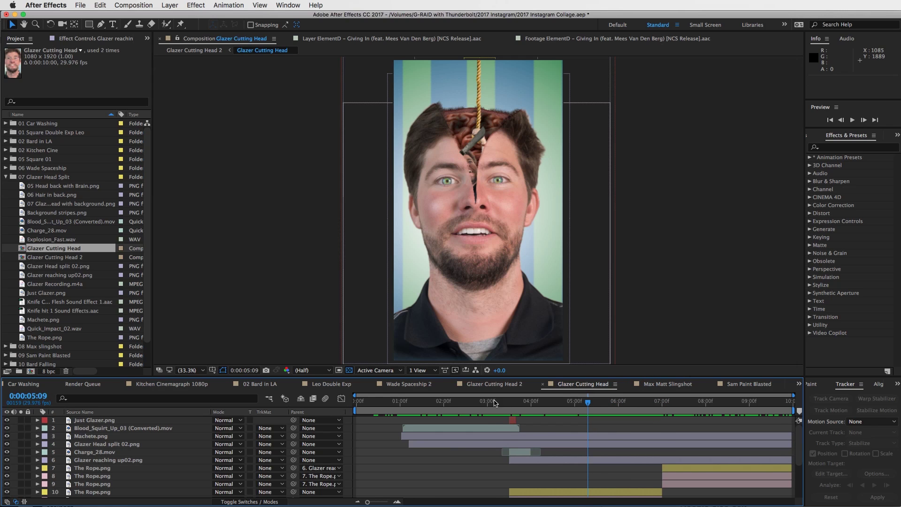
pyautogui.moveTo(492, 402); pyautogui.dragTo(434, 402)
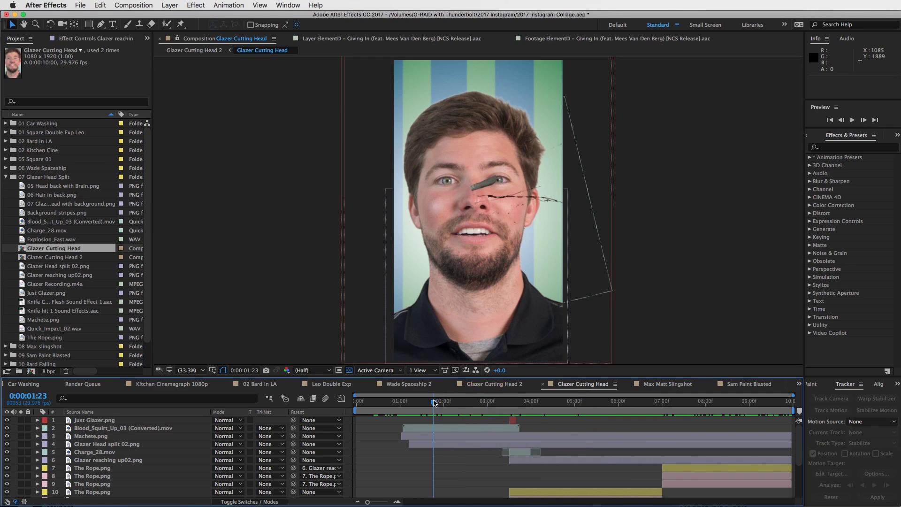
pyautogui.click(447, 427)
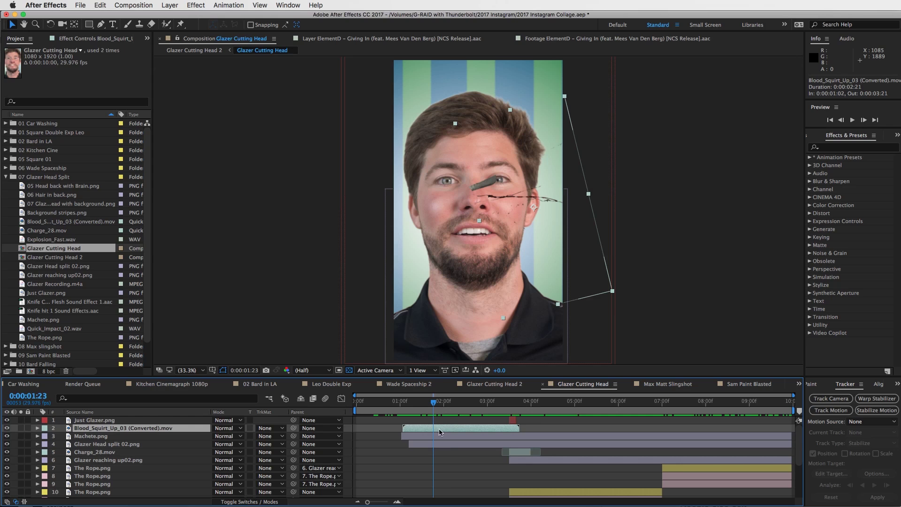
pyautogui.click(432, 437)
pyautogui.press('u')
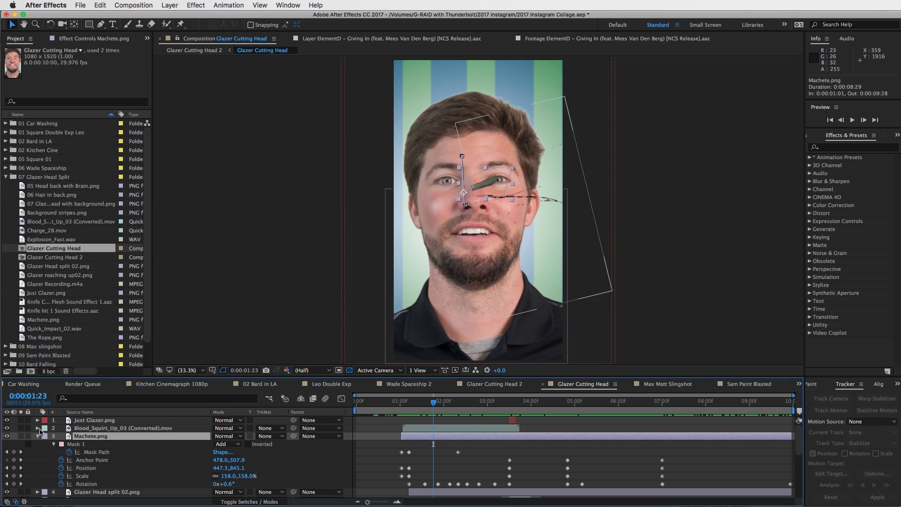
pyautogui.press('u')
# Step: Examine the Charge_28.mov explosion at 0:00:03:18, and scrub through the rest of the animation to 0:00:09:28
pyautogui.moveTo(433, 402); pyautogui.dragTo(514, 396)
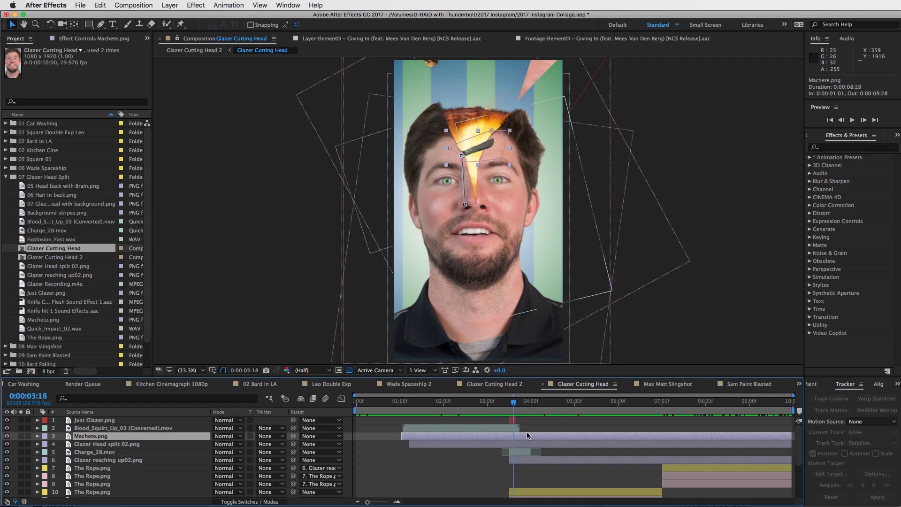
pyautogui.click(524, 453)
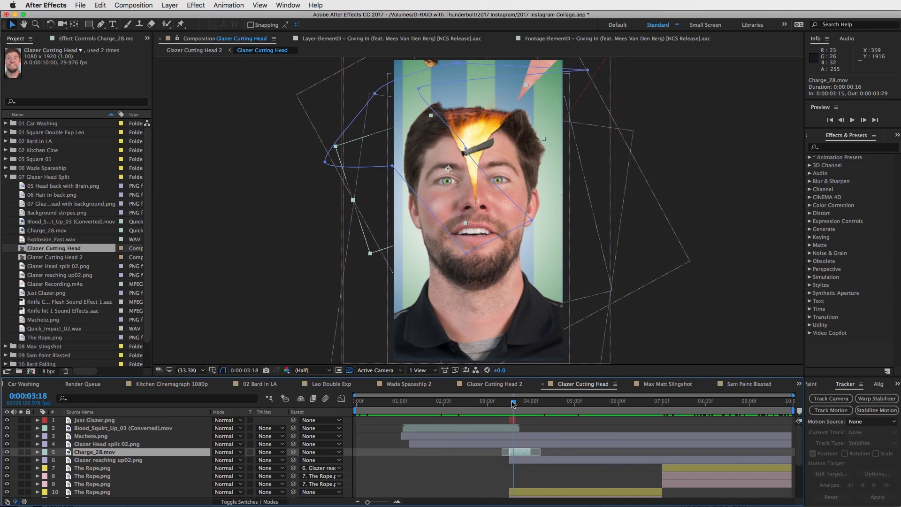
pyautogui.moveTo(513, 404)
pyautogui.mouseDown()
pyautogui.moveTo(506, 406)
pyautogui.moveTo(525, 406)
pyautogui.moveTo(505, 406)
pyautogui.moveTo(801, 406)
pyautogui.mouseUp()
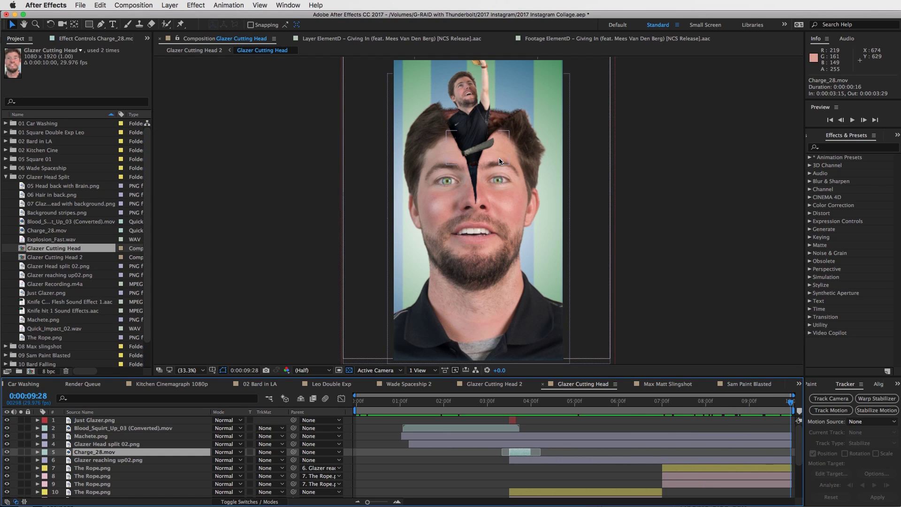
# Step: Switch to Photoshop to compare the original layered head-split composite with the animation, and return to After Effects
pyautogui.press('super+Tab')
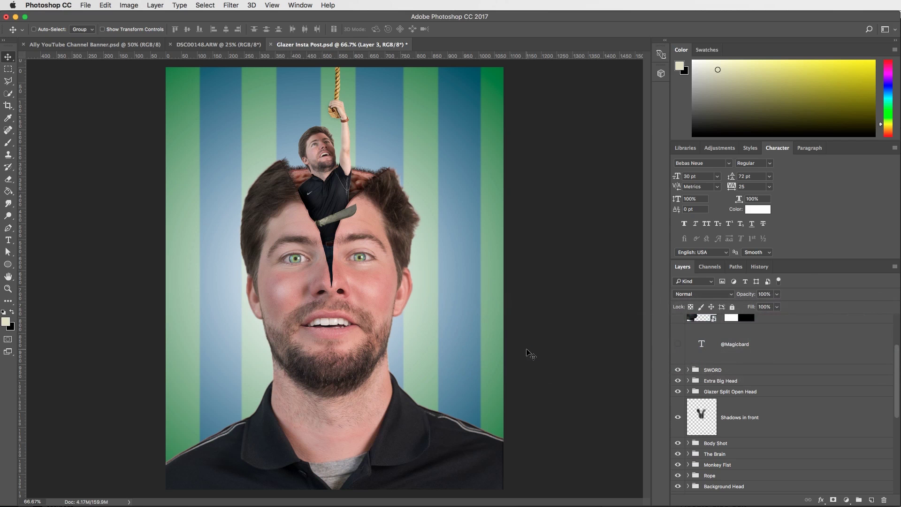
pyautogui.press('super+Tab')
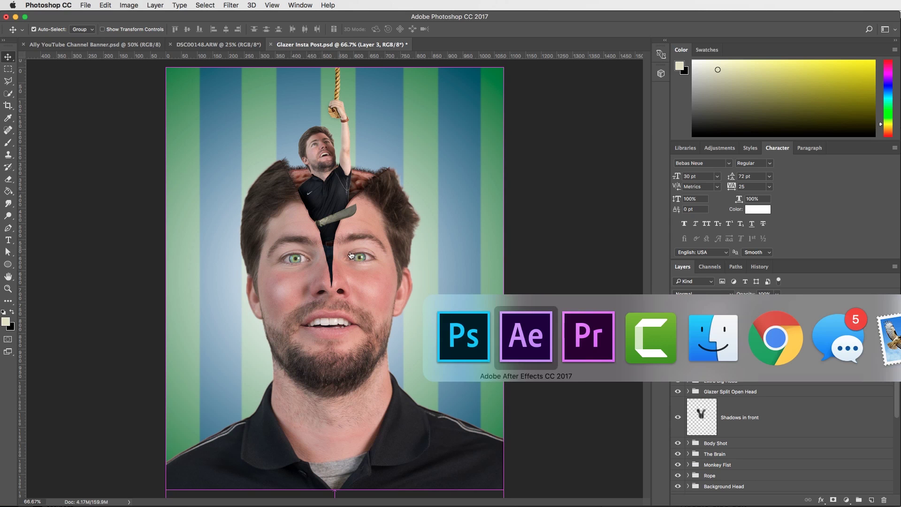
pyautogui.click(513, 336)
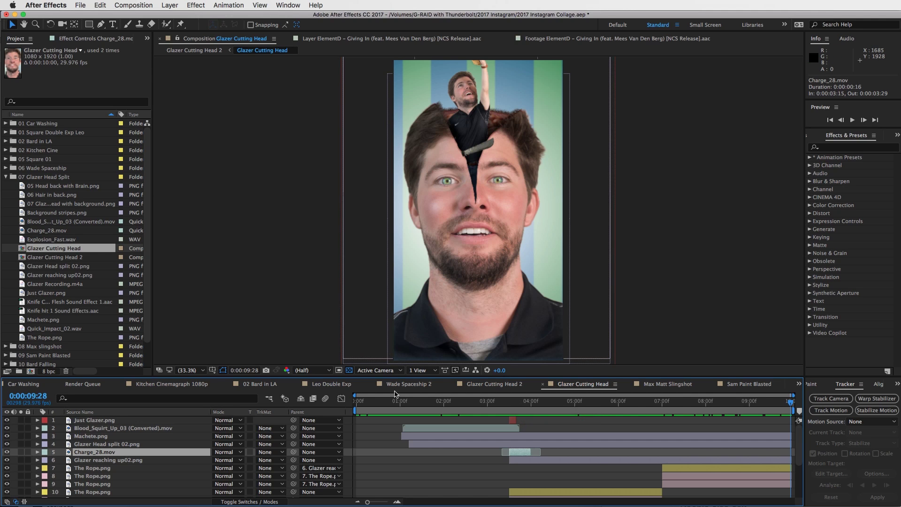
# Step: Open the 02 composition set in LA and scrub from its start to the flash moment at 0:00:03:21
pyautogui.click(255, 384)
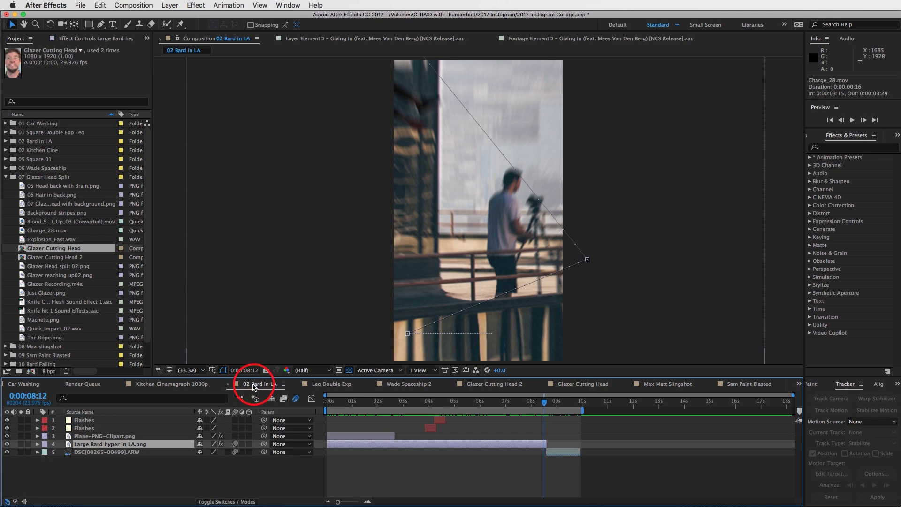
pyautogui.click(374, 402)
pyautogui.click(405, 460)
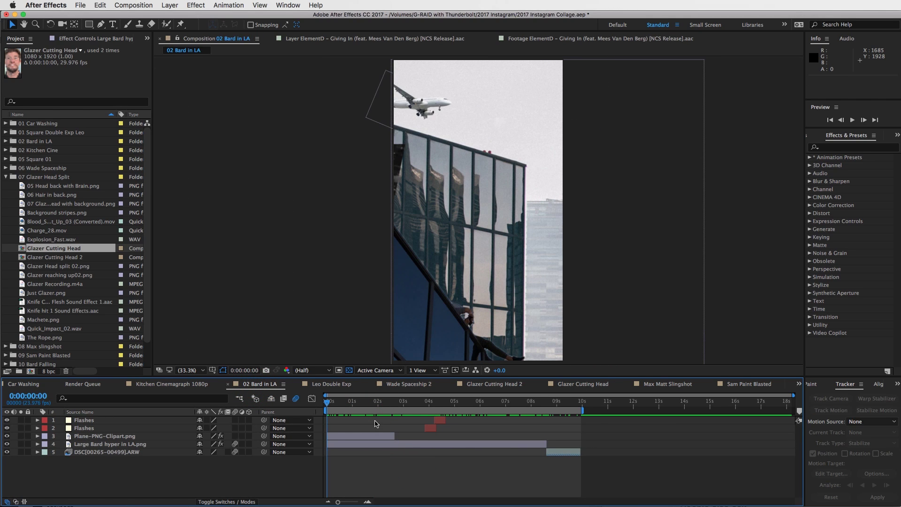
pyautogui.moveTo(330, 403); pyautogui.dragTo(426, 405)
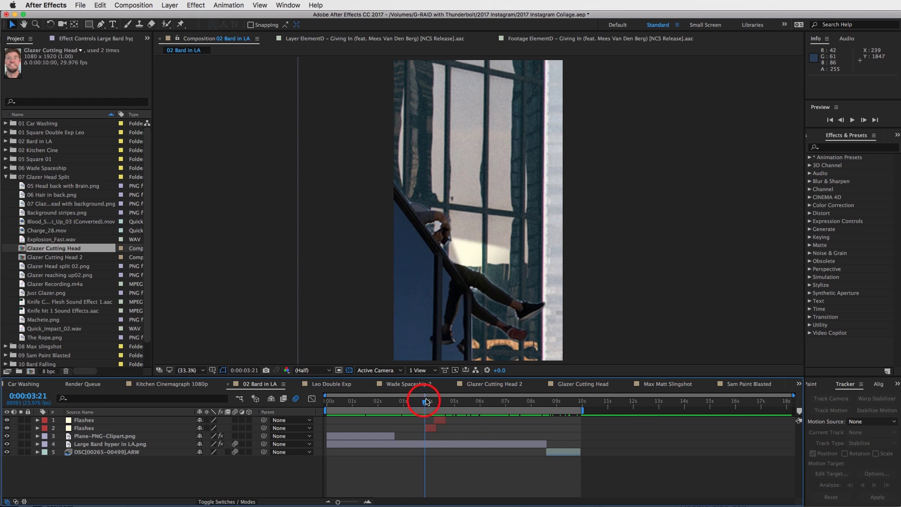
pyautogui.click(425, 403)
# Step: Reveal the Opacity keyframes of the second Flashes layer, and scrub on to the city image sequence at 0:00:09:02
pyautogui.click(429, 428)
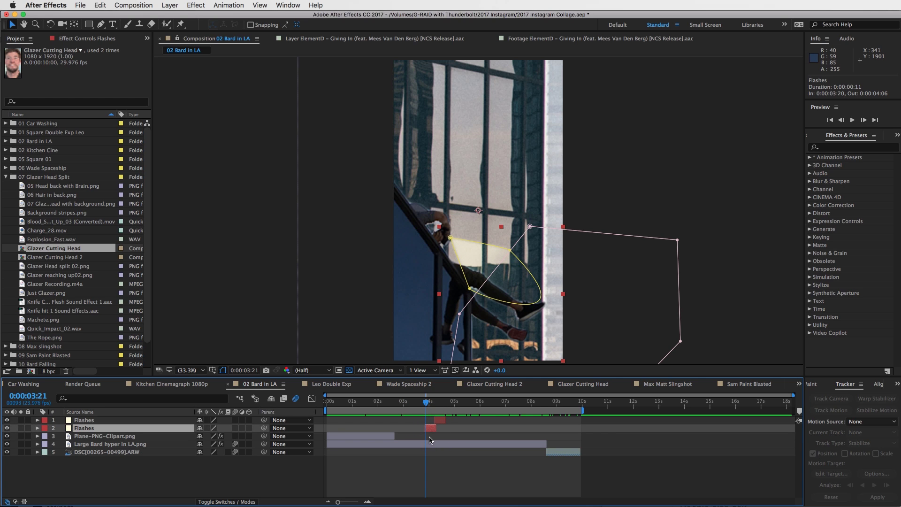
pyautogui.press('t')
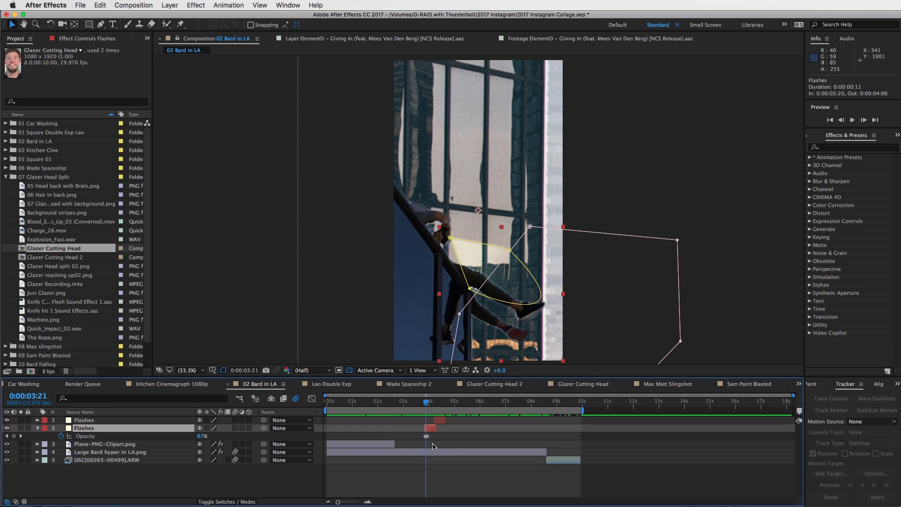
pyautogui.click(424, 405)
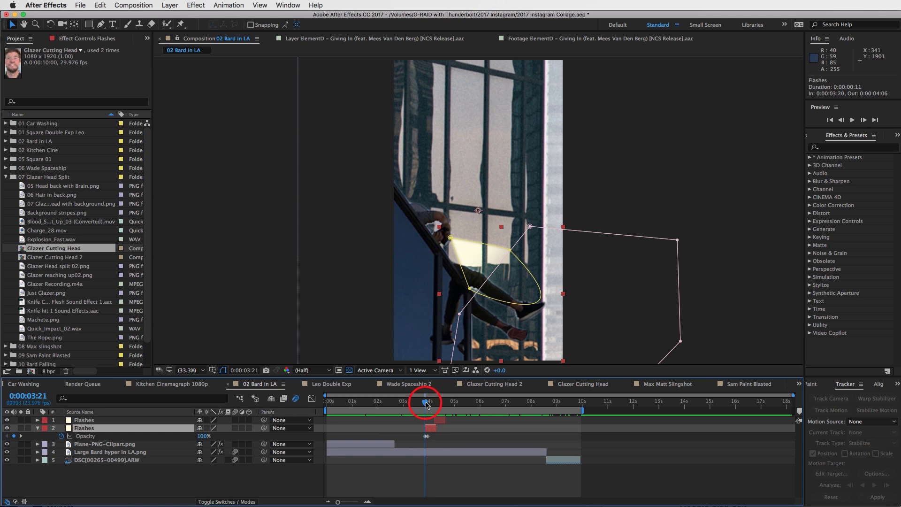
pyautogui.moveTo(426, 402); pyautogui.dragTo(558, 413)
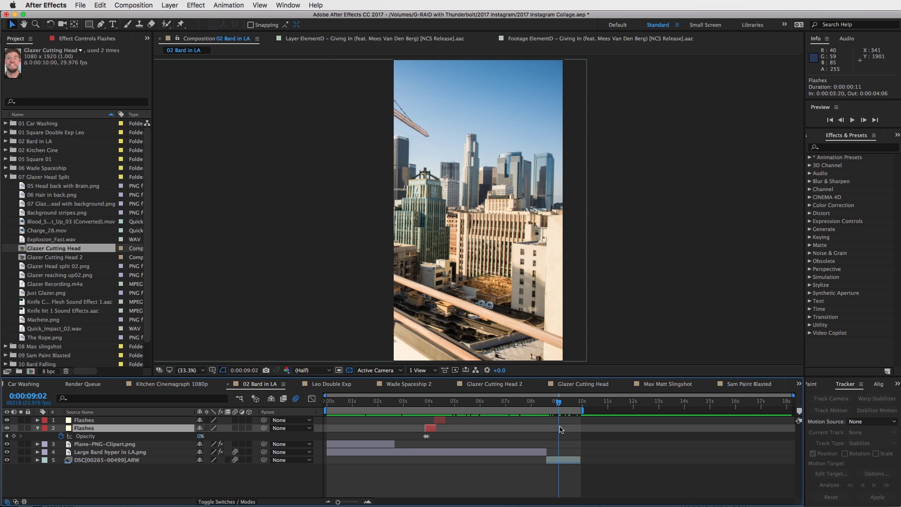
# Step: Open the slingshot composition, return to its first frame and scrub through the animation to review it
pyautogui.click(671, 383)
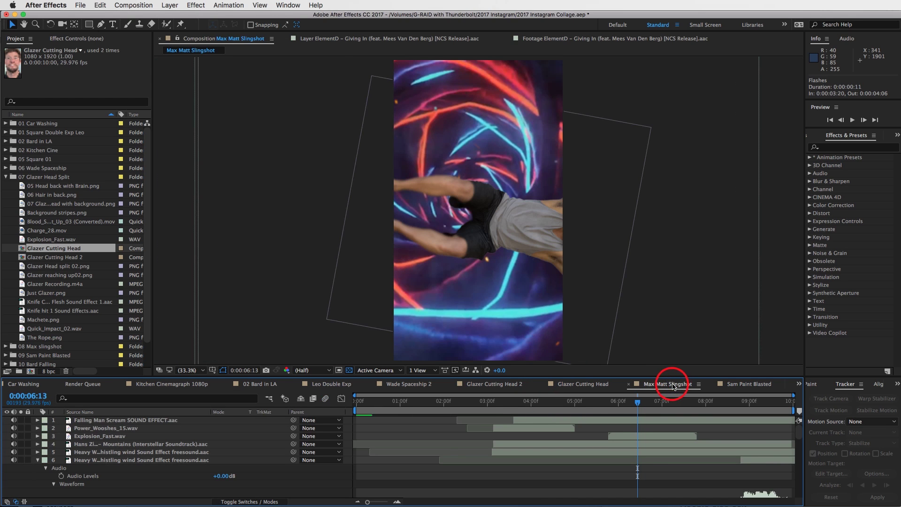
pyautogui.moveTo(390, 406); pyautogui.dragTo(356, 402)
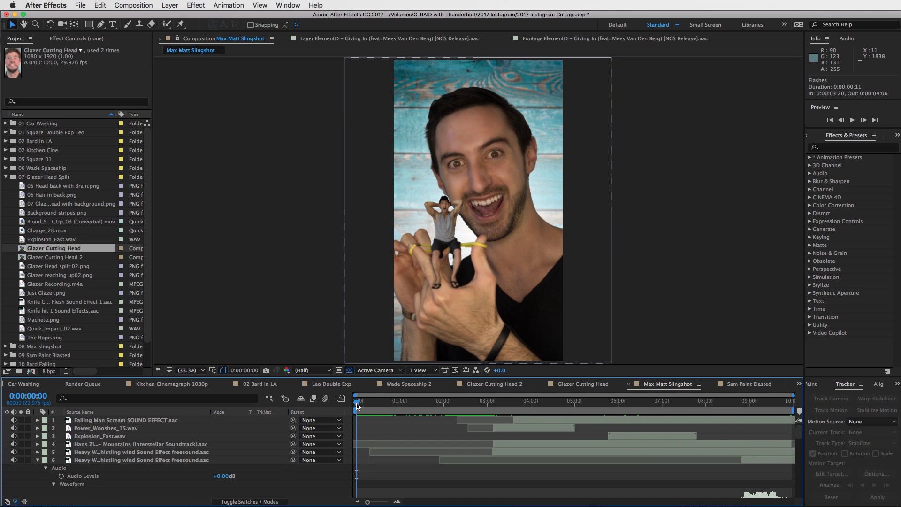
pyautogui.moveTo(357, 405); pyautogui.dragTo(742, 415)
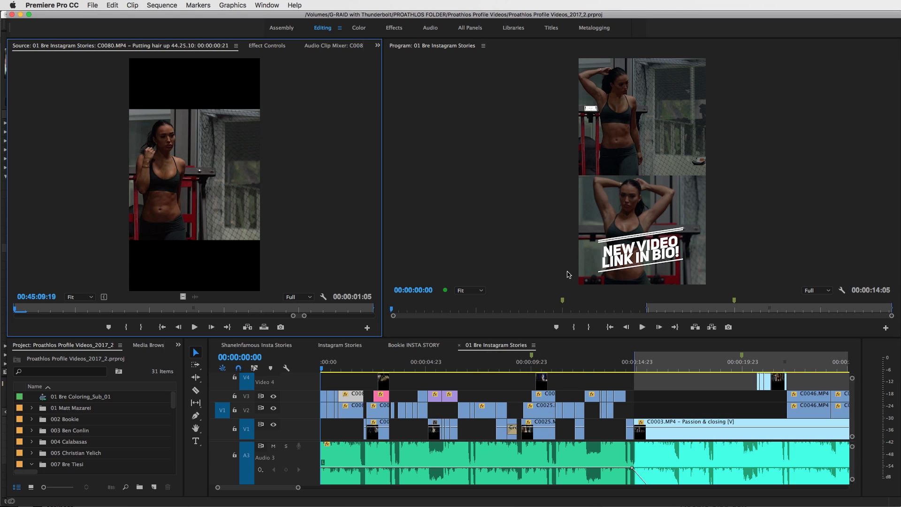
# Step: In Premiere Pro, extend the marked range of the 01 Instagram Stories sequence back to the timeline start and deselect the Video 4 gap
pyautogui.click(506, 381)
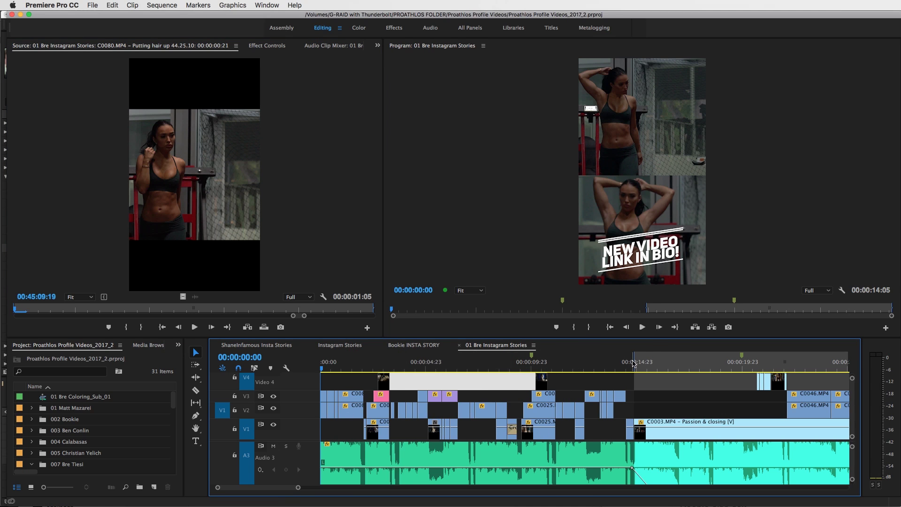
pyautogui.moveTo(634, 361); pyautogui.dragTo(321, 361)
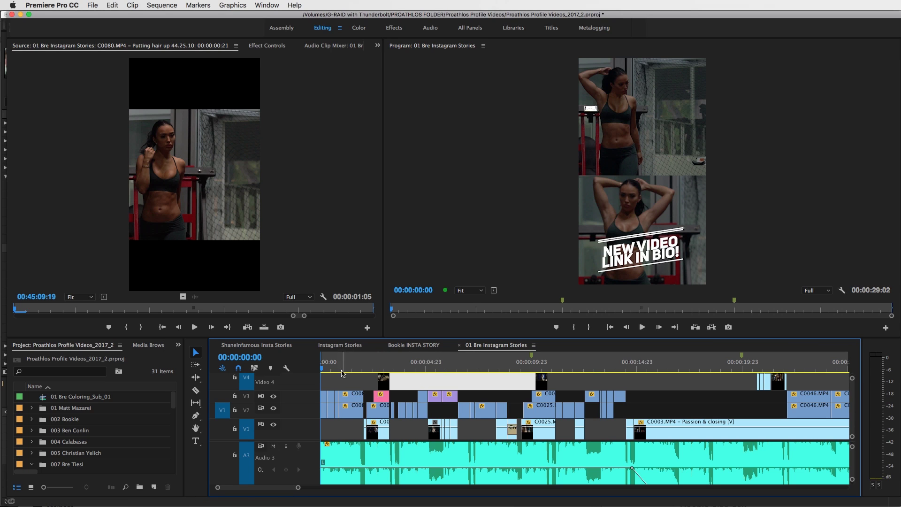
pyautogui.click(467, 381)
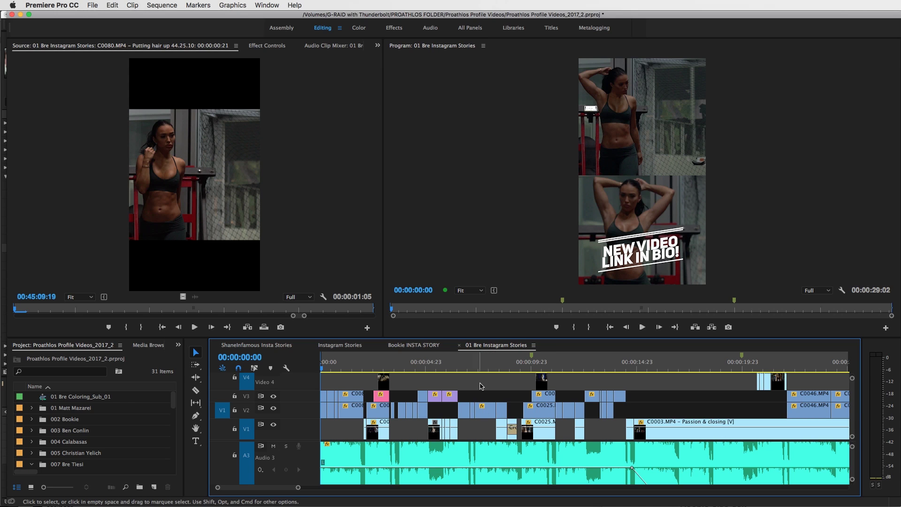
# Step: Start creating a new sequence, open its detailed settings and move the dialog aside
pyautogui.click(504, 349)
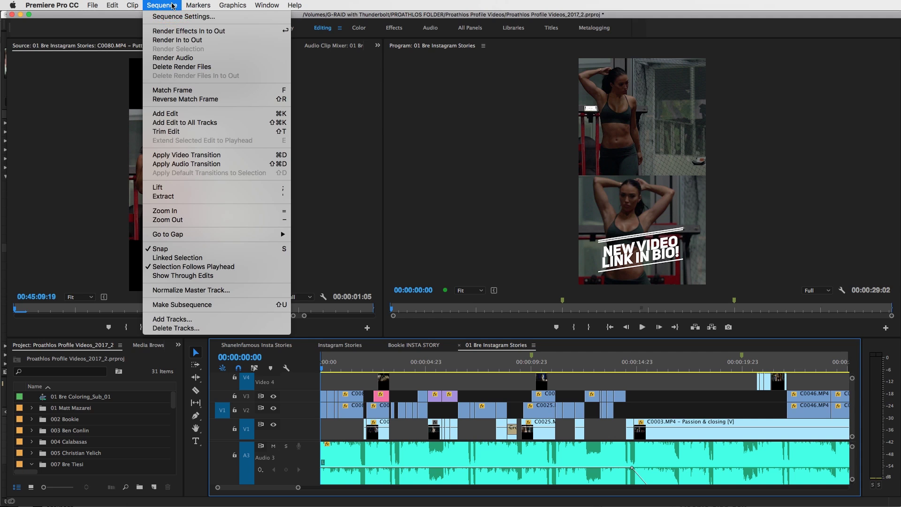
pyautogui.click(173, 5)
pyautogui.click(154, 487)
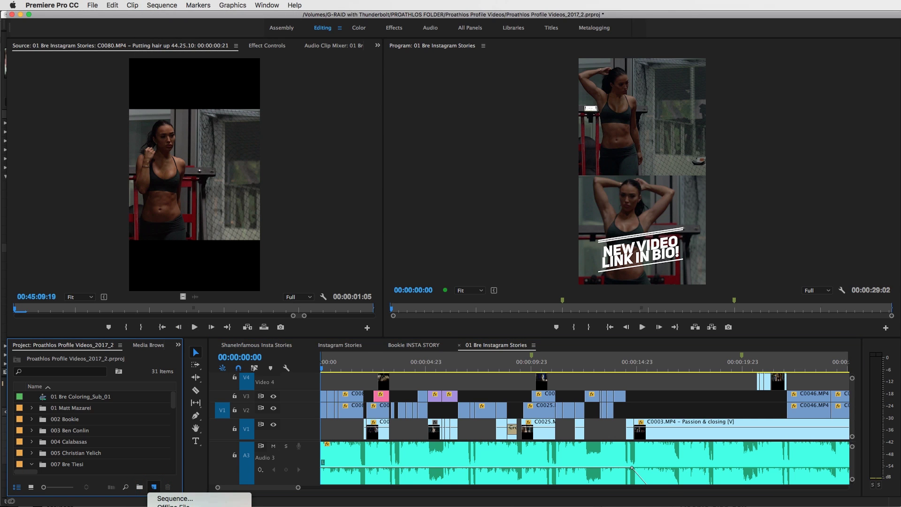
pyautogui.click(169, 499)
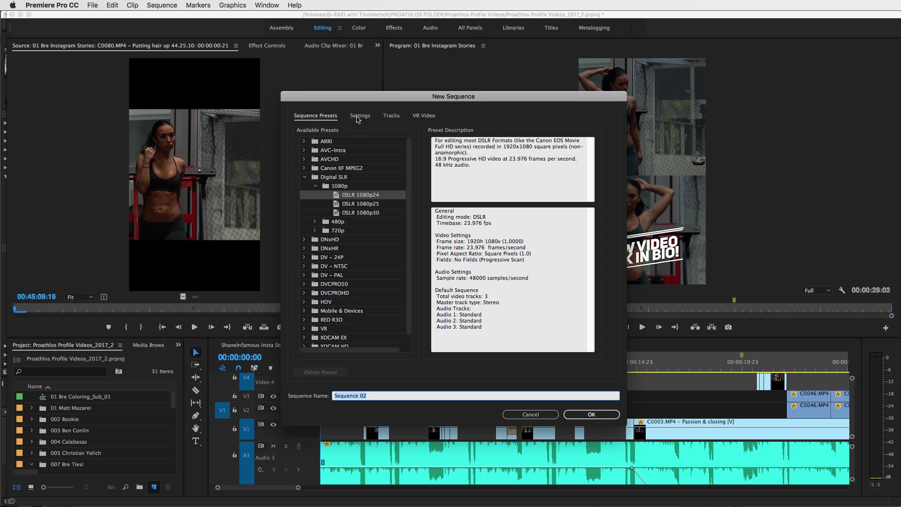
pyautogui.click(359, 118)
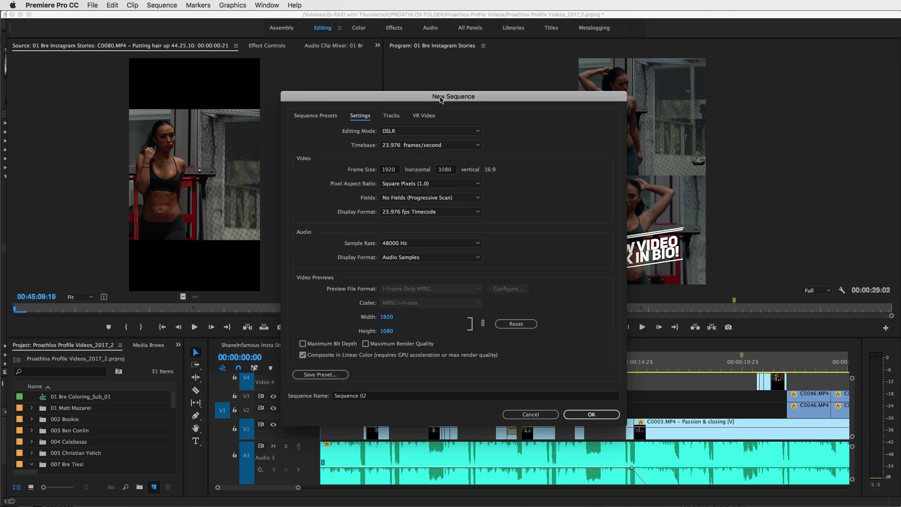
pyautogui.moveTo(440, 99); pyautogui.dragTo(507, 95)
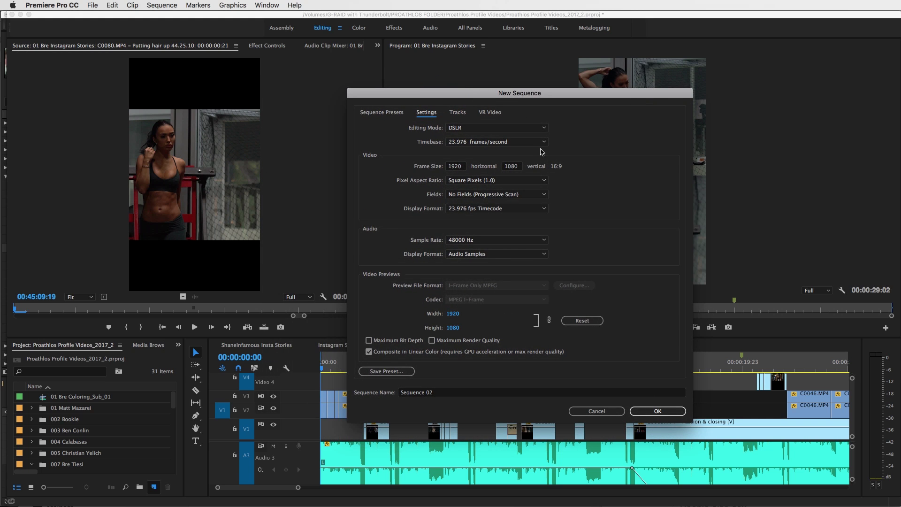
# Step: Enter a vertical frame size of 1080 by 1920 for the new sequence and cancel its creation
pyautogui.click(455, 166)
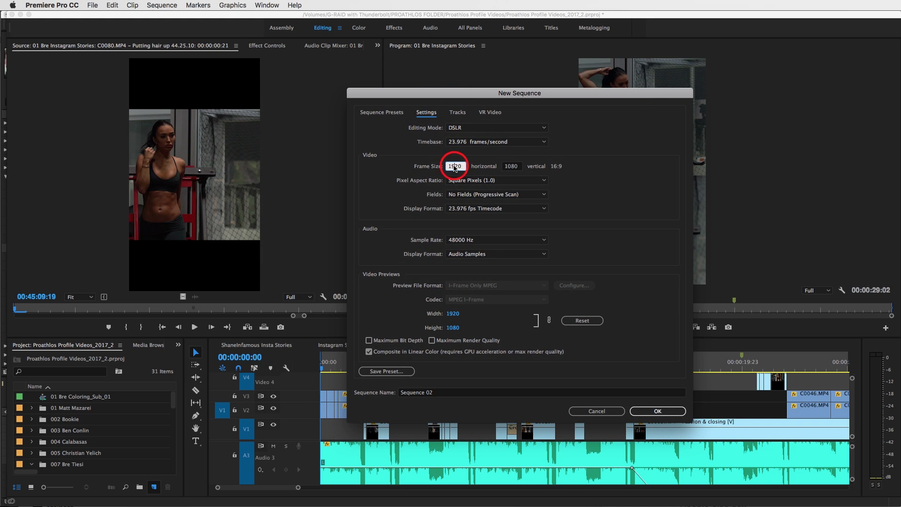
pyautogui.write('10')
pyautogui.click(511, 167)
pyautogui.write('1')
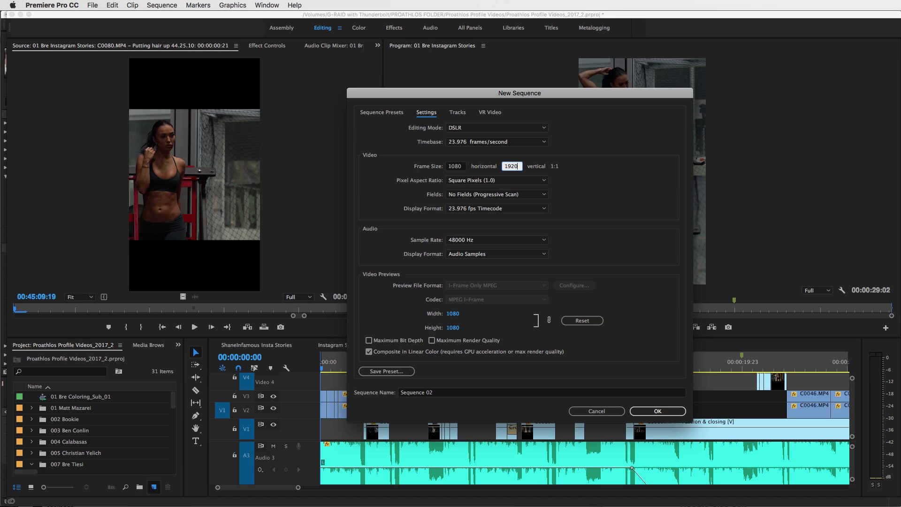
pyautogui.click(570, 160)
pyautogui.click(609, 411)
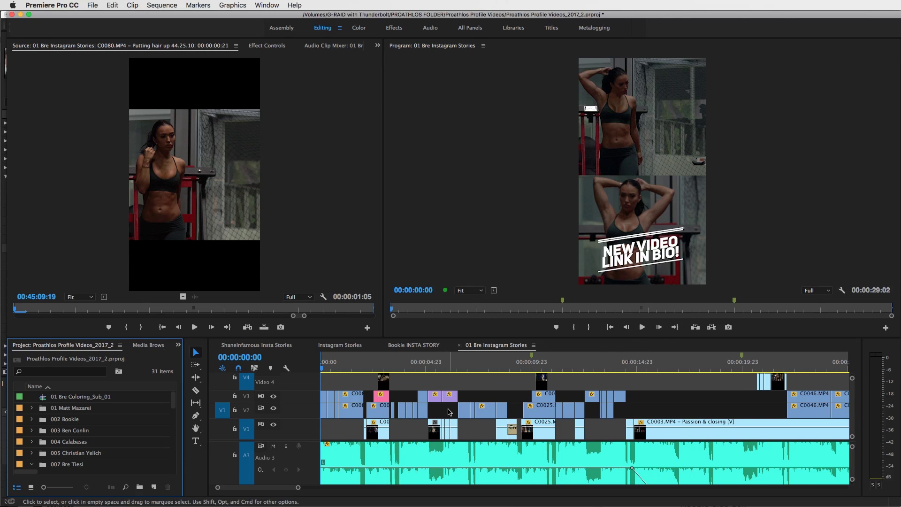
# Step: Enlarge the preview monitors and play the 01 Instagram Stories sequence from its start to its end
pyautogui.scroll(2, 554, 472)
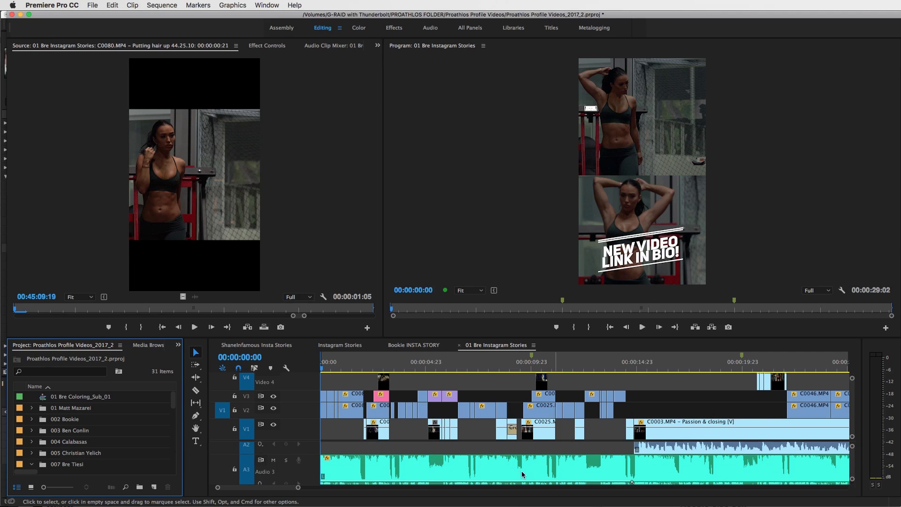
pyautogui.scroll(-2, 462, 472)
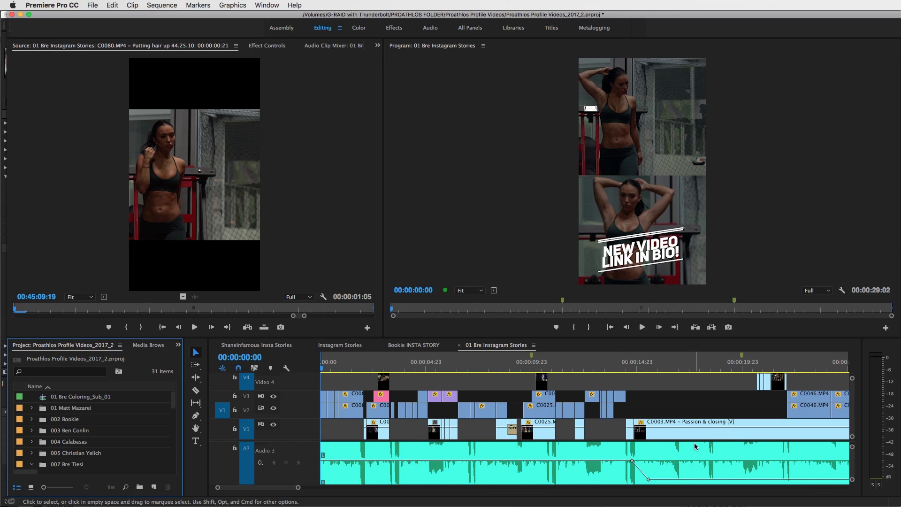
pyautogui.scroll(4, 469, 462)
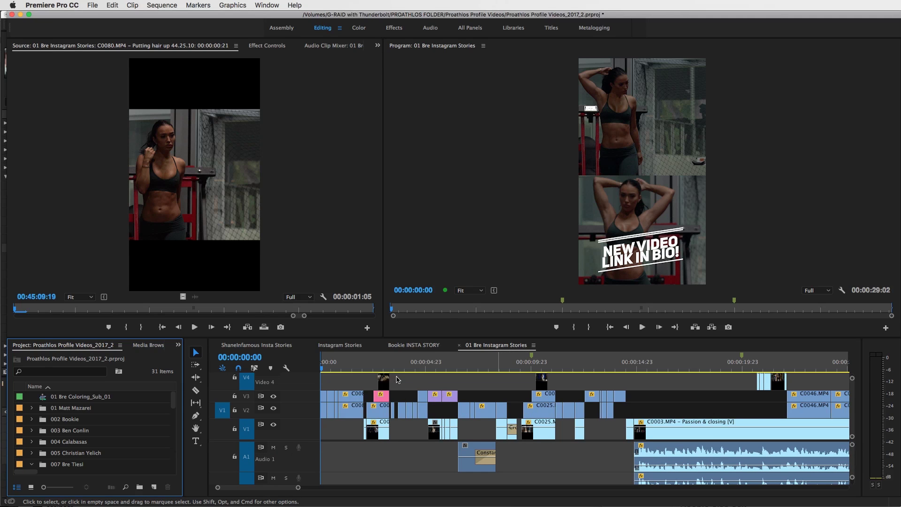
pyautogui.scroll(-3, 387, 460)
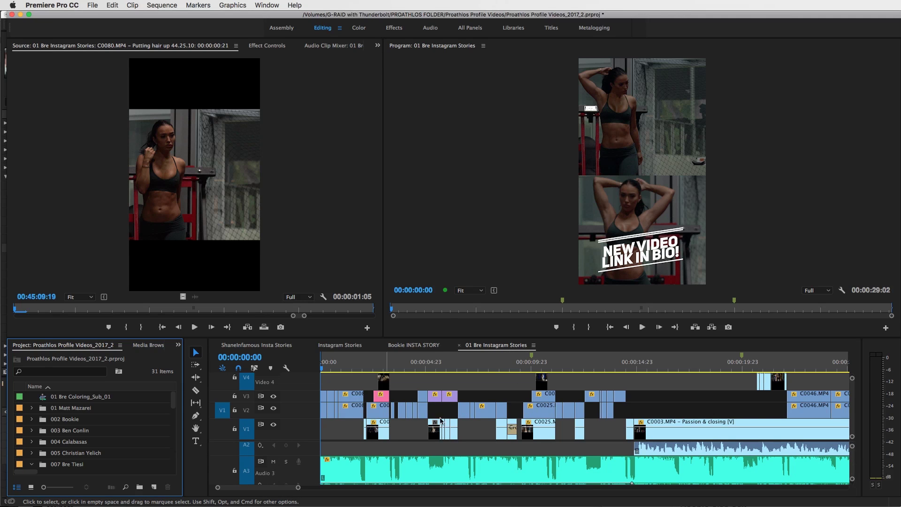
pyautogui.click(601, 343)
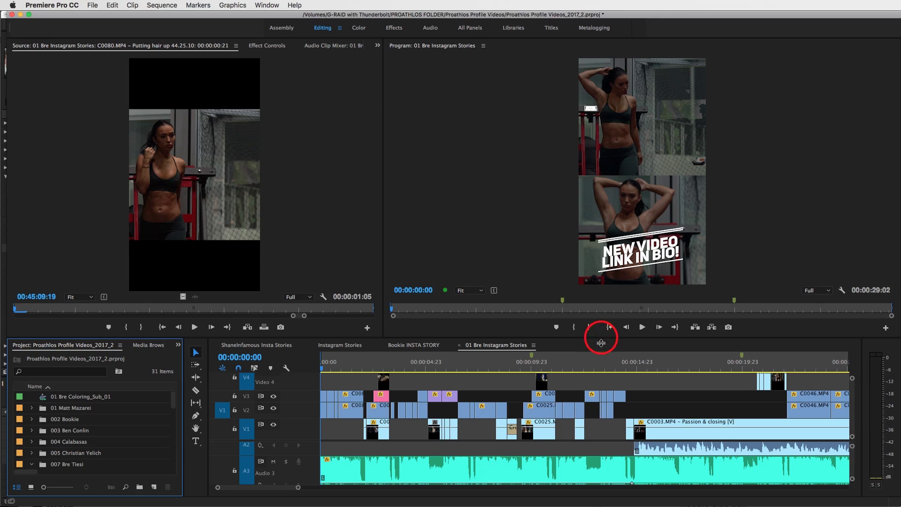
pyautogui.moveTo(601, 343); pyautogui.dragTo(605, 421)
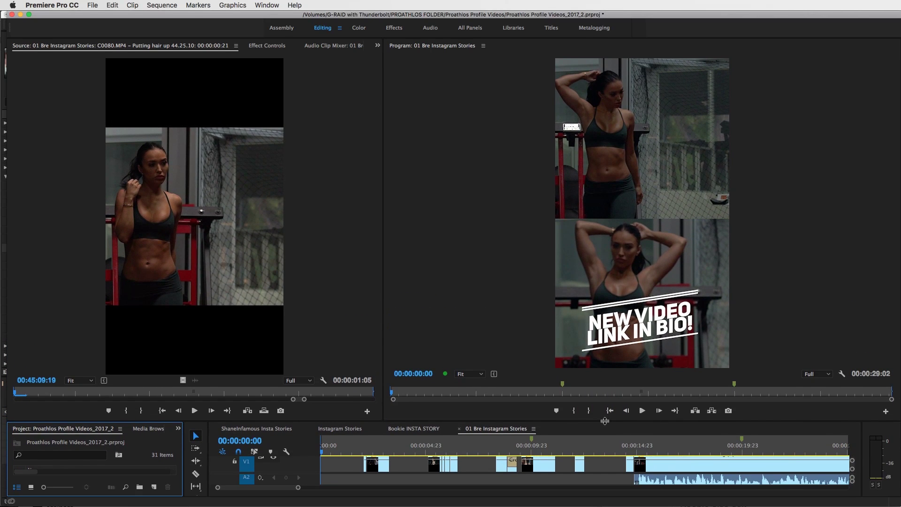
pyautogui.click(318, 451)
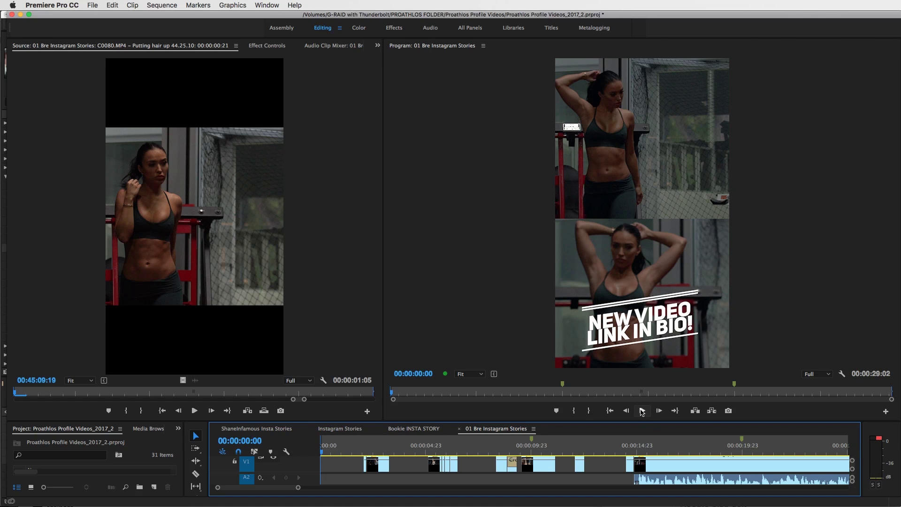
pyautogui.click(642, 411)
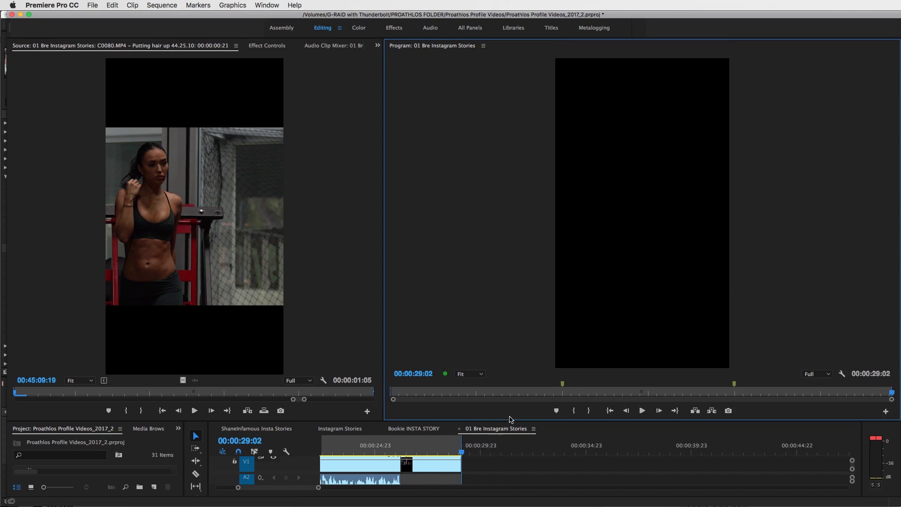
# Step: Enlarge the timeline area again and inspect the sequence at 00:00:25:05, 00:00:17:12 and 00:00:23:03
pyautogui.moveTo(511, 420); pyautogui.dragTo(502, 353)
pyautogui.click(378, 385)
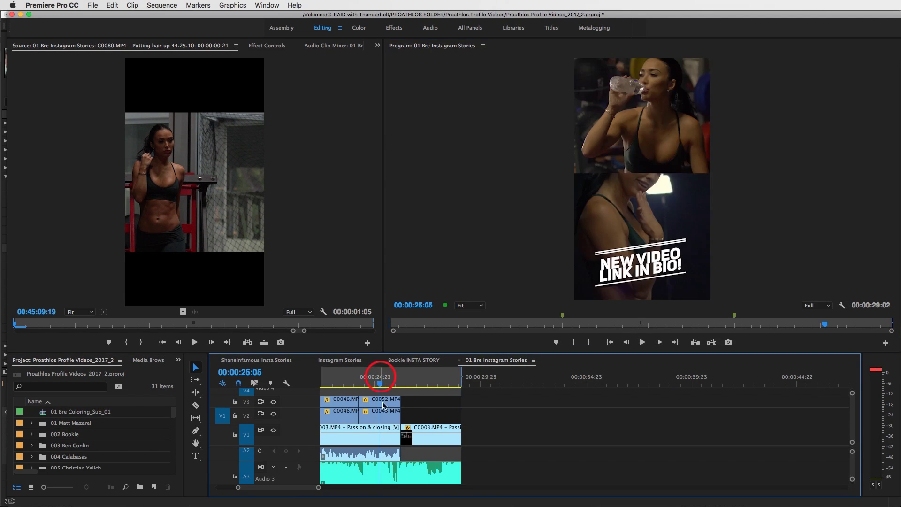
pyautogui.moveTo(289, 490); pyautogui.dragTo(269, 490)
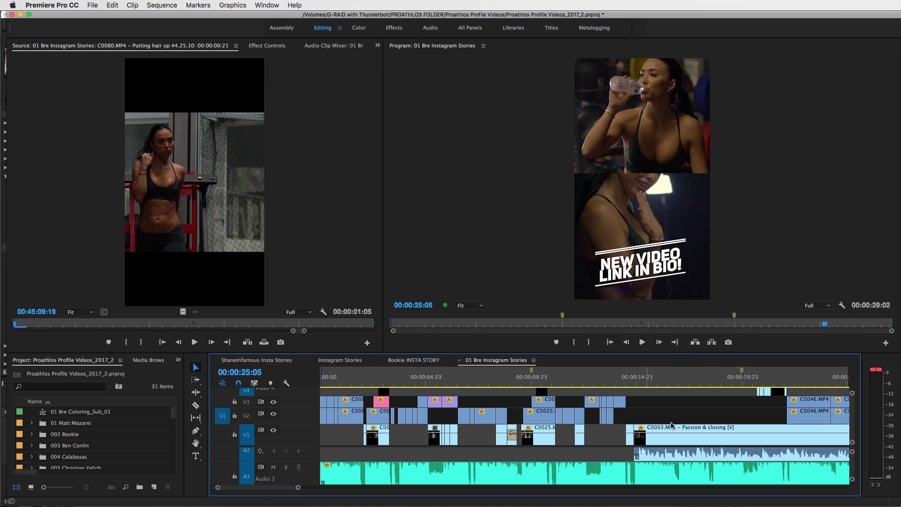
pyautogui.click(689, 382)
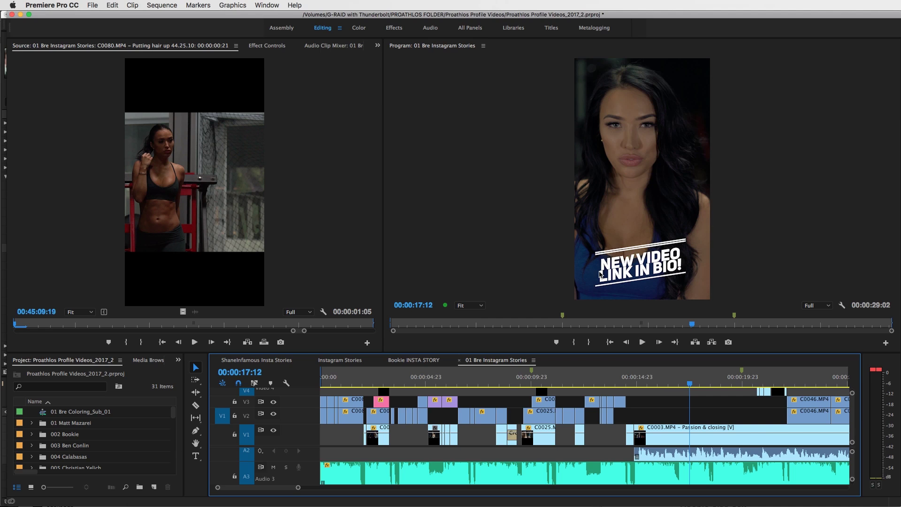
pyautogui.moveTo(689, 382); pyautogui.dragTo(810, 385)
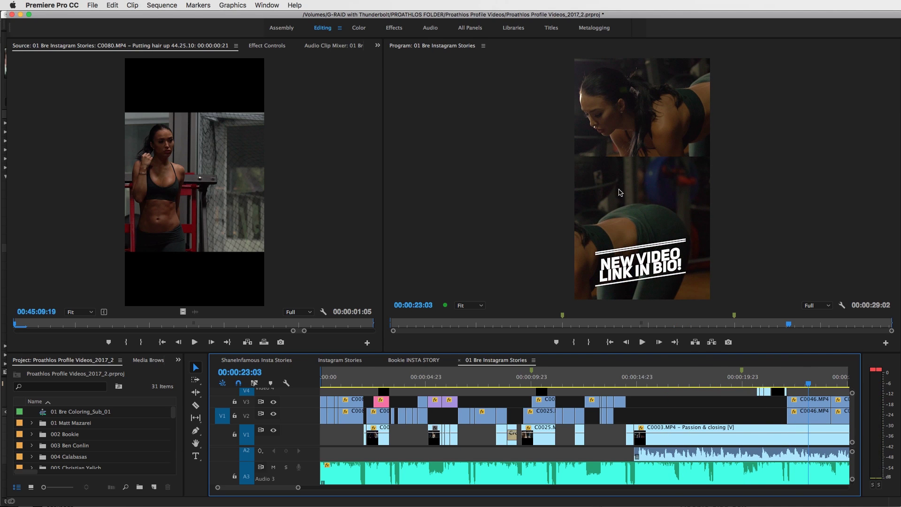
# Step: Review the rotated full-frame shots from 00:00:13:15 back to the stacked layout at 00:00:10:11
pyautogui.scroll(2, 801, 404)
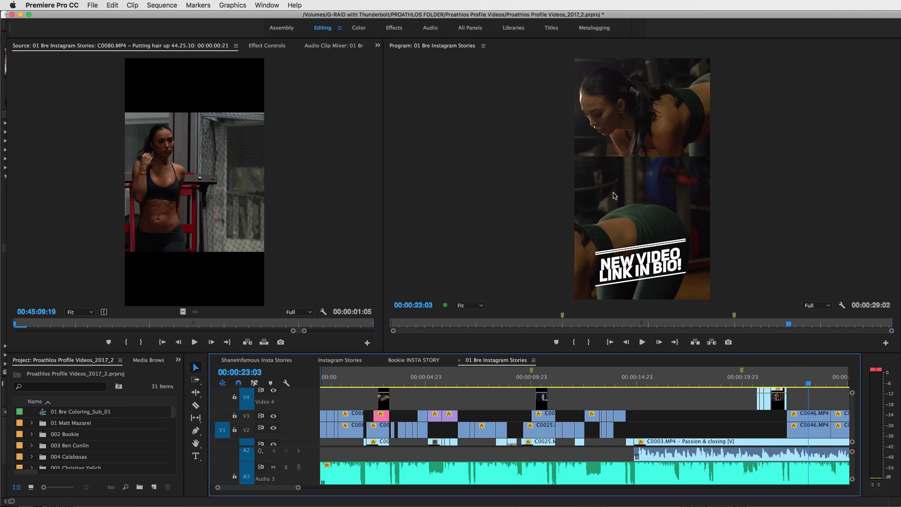
pyautogui.click(605, 382)
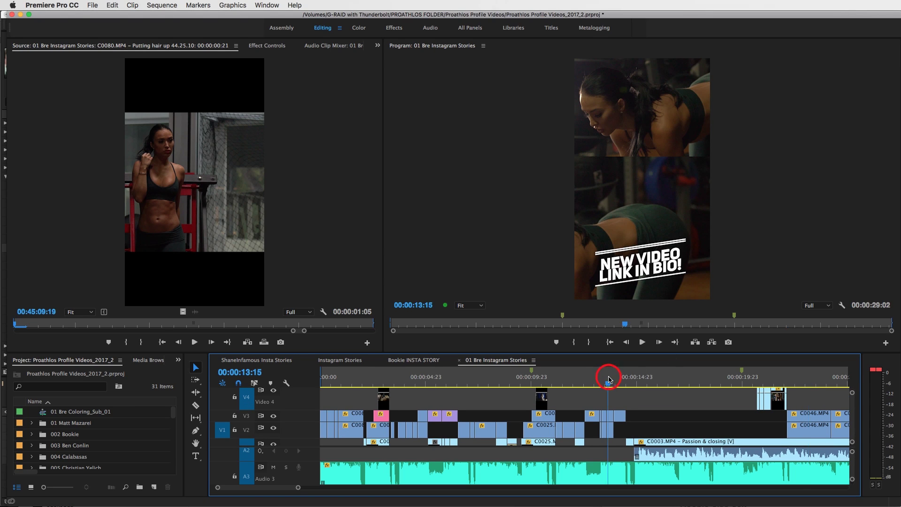
pyautogui.moveTo(605, 383); pyautogui.dragTo(600, 385)
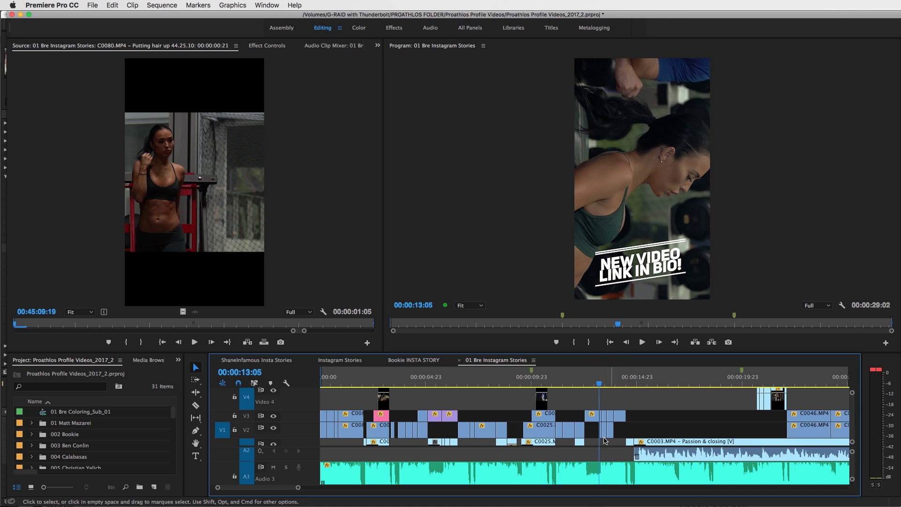
pyautogui.moveTo(593, 380); pyautogui.dragTo(585, 382)
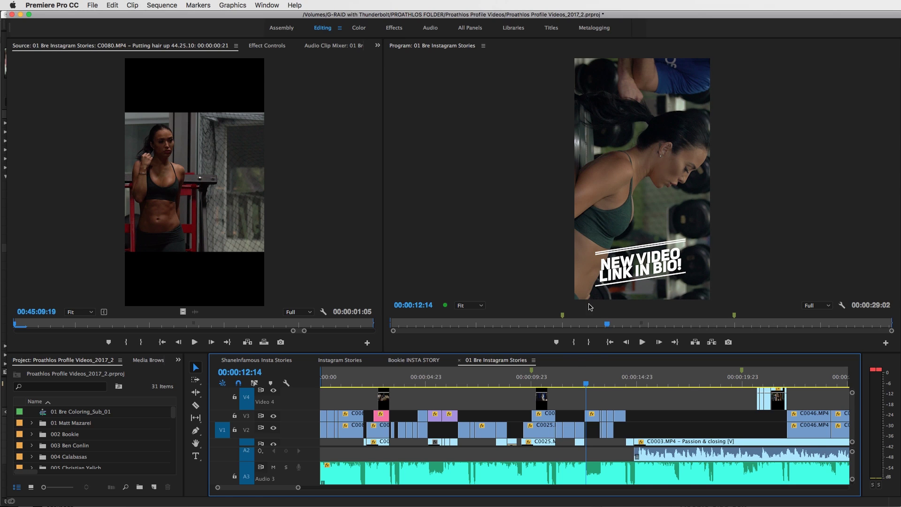
pyautogui.click(580, 382)
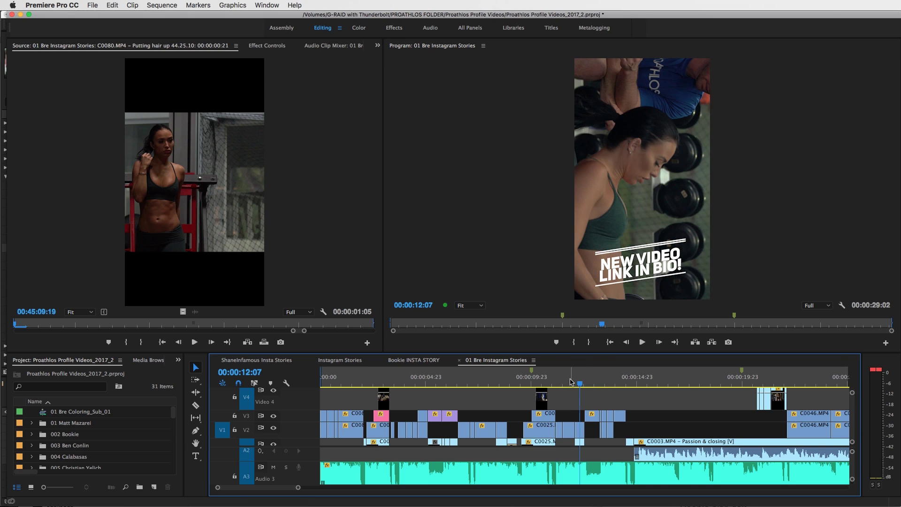
pyautogui.click(571, 381)
pyautogui.click(552, 375)
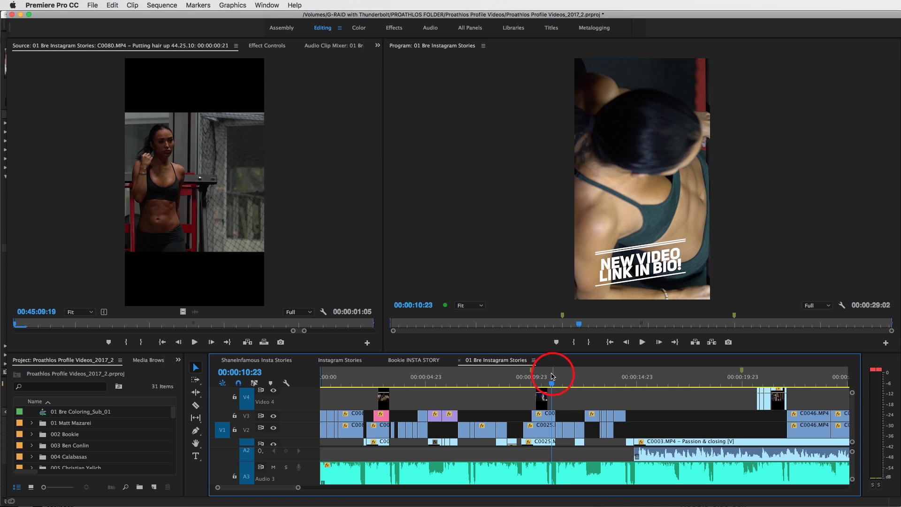
pyautogui.click(541, 376)
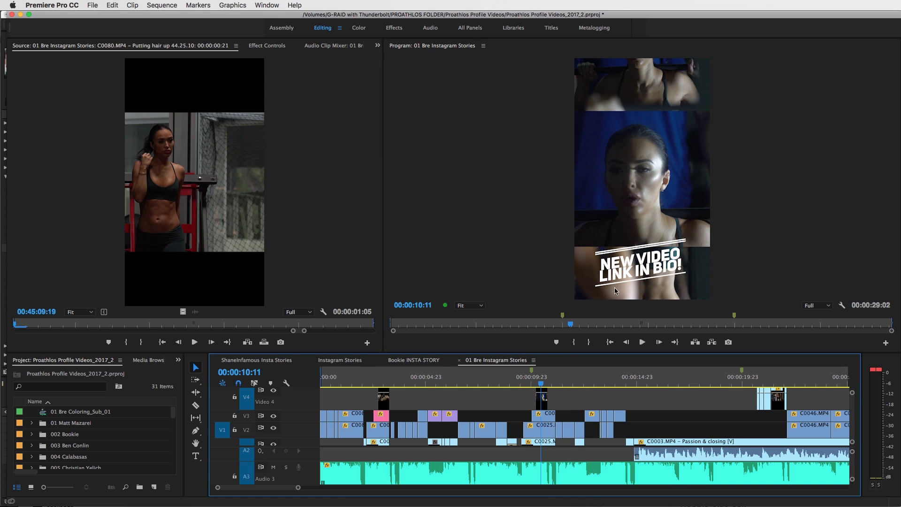
# Step: Step back through the sequence's earlier shots from 00:00:08:02 to the three-part layout at 00:00:03:02
pyautogui.moveTo(543, 382); pyautogui.dragTo(489, 385)
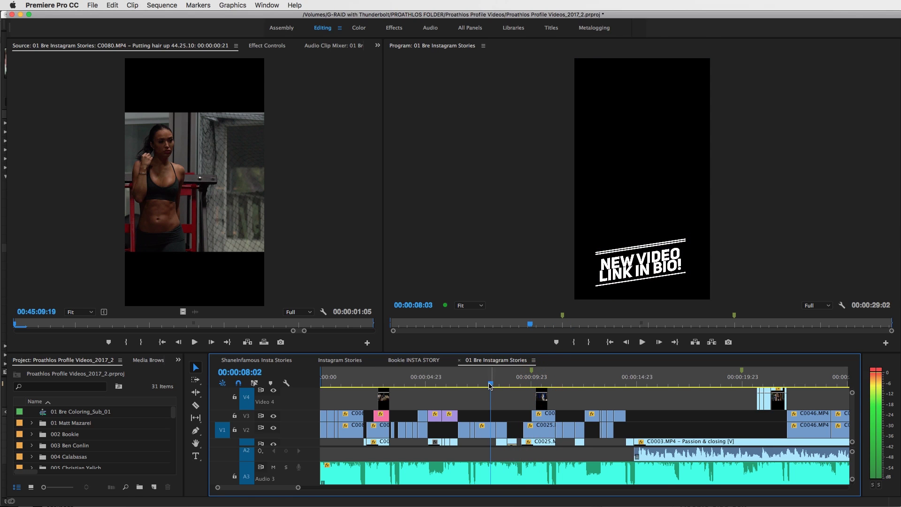
pyautogui.click(460, 381)
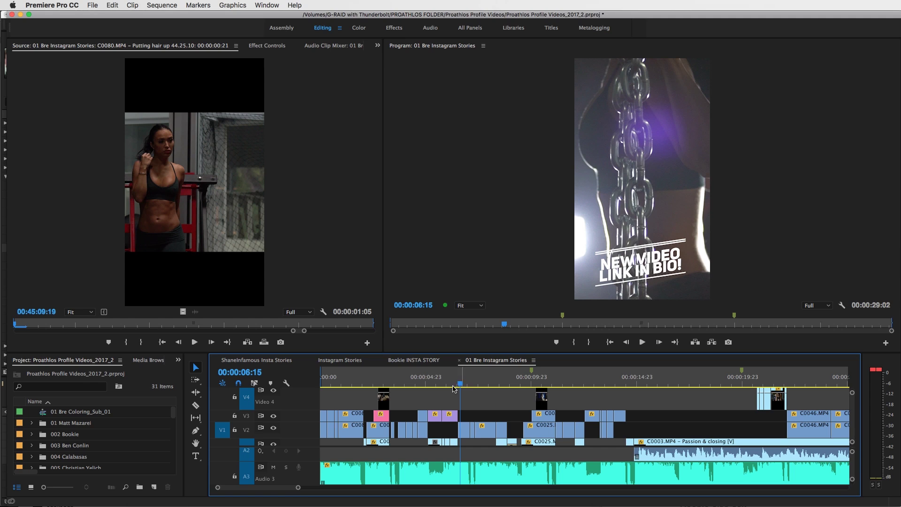
pyautogui.click(447, 383)
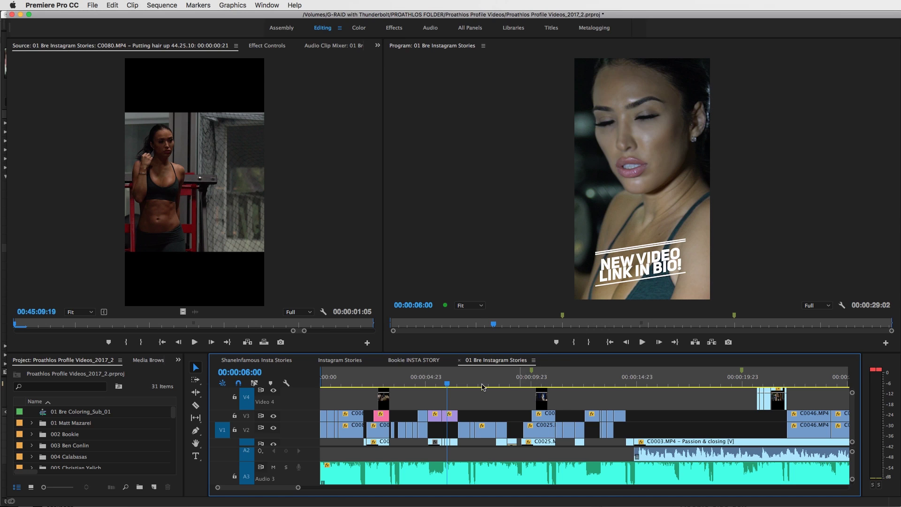
pyautogui.click(432, 381)
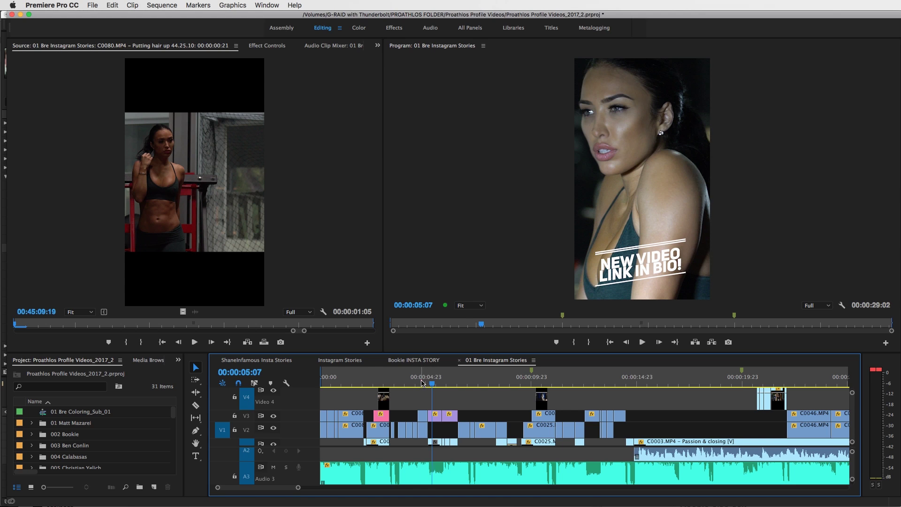
pyautogui.click(420, 380)
pyautogui.click(408, 382)
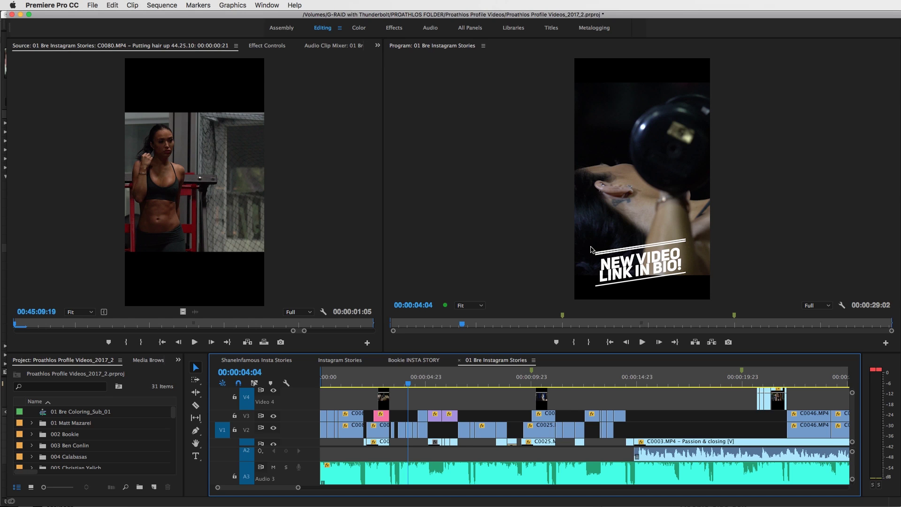
pyautogui.click(385, 382)
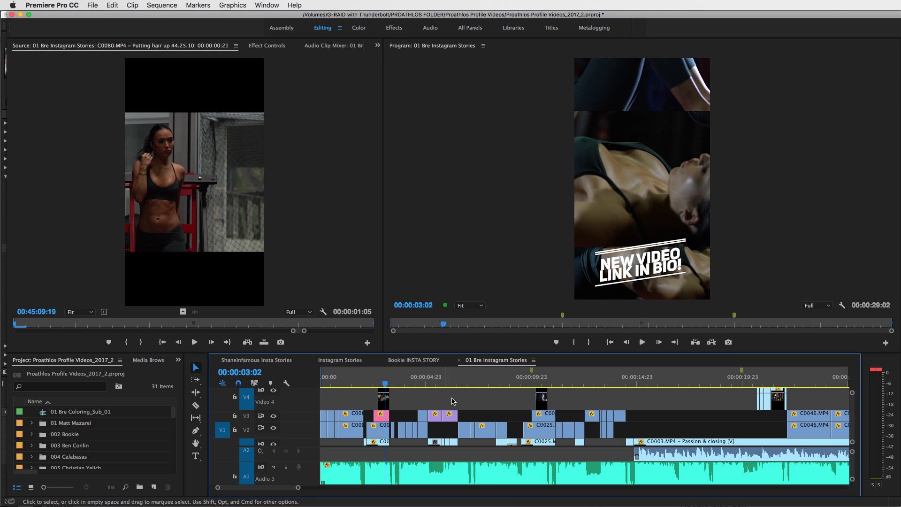
# Step: Inspect the dumbbell shot around 00:00:03:20 and return to the split-screen frame at 00:00:01:13
pyautogui.click(398, 382)
pyautogui.click(400, 382)
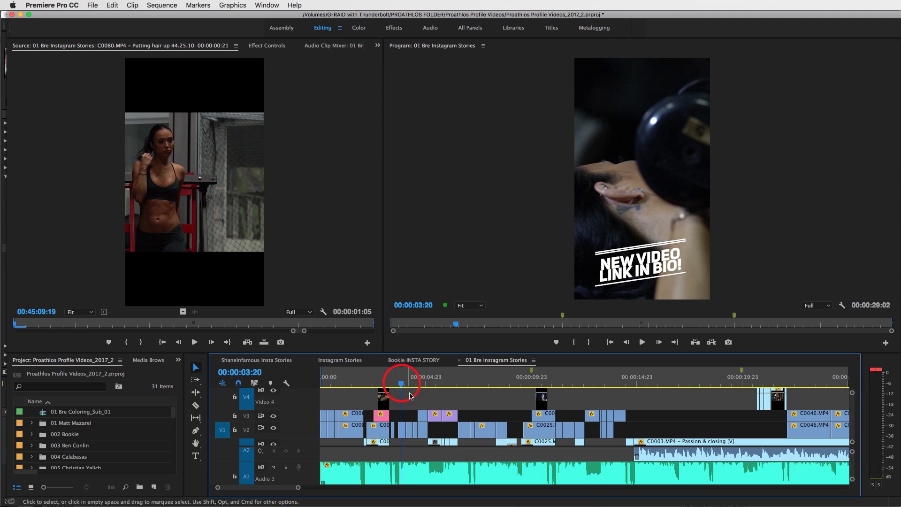
pyautogui.click(413, 383)
pyautogui.click(354, 382)
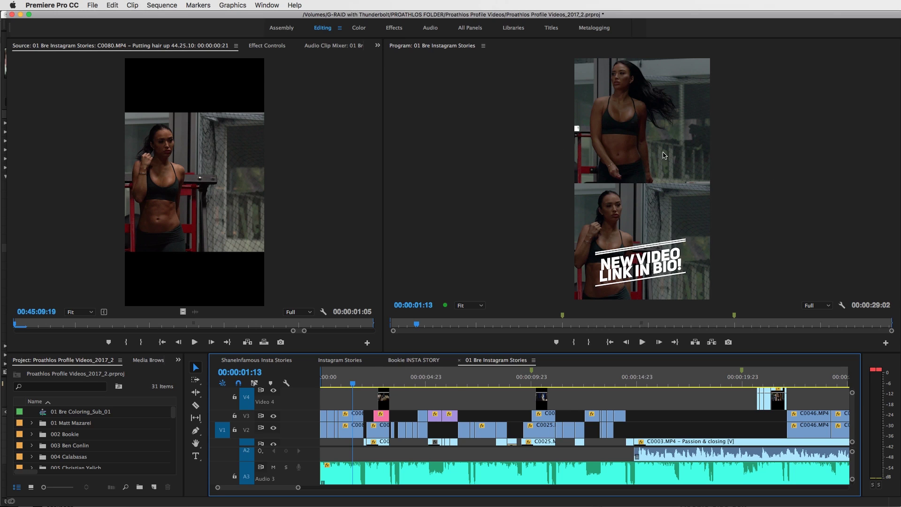
# Step: Move the playhead to the split-screen frame at 00:00:01:19 in the Bre Instagram Stories sequence
pyautogui.click(358, 383)
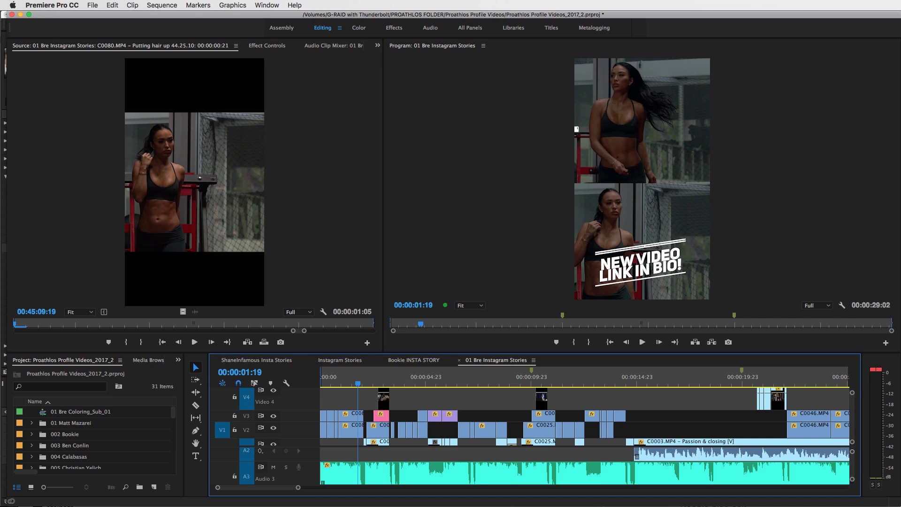
# Step: Switch to Finder and arrange the AirDrop window side by side with the 069 Compelling Insta Stories folder window
pyautogui.click(887, 330)
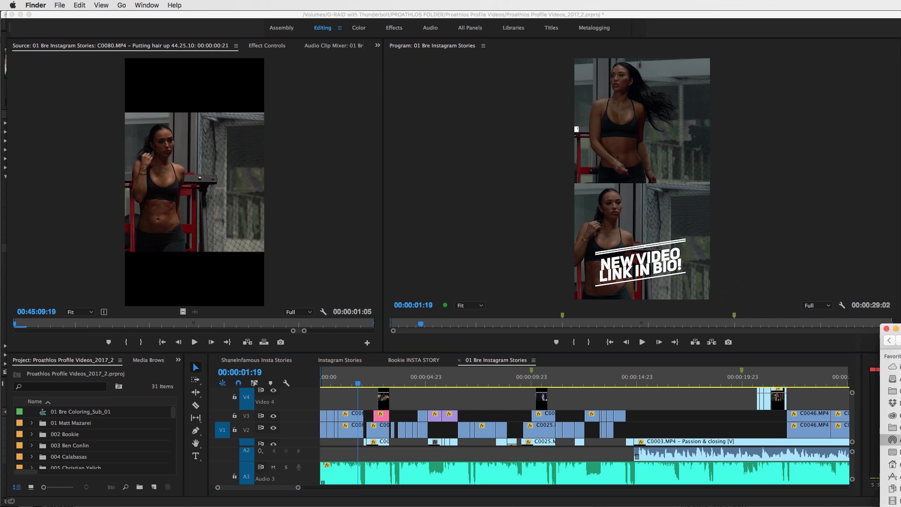
pyautogui.moveTo(652, 235); pyautogui.dragTo(245, 138)
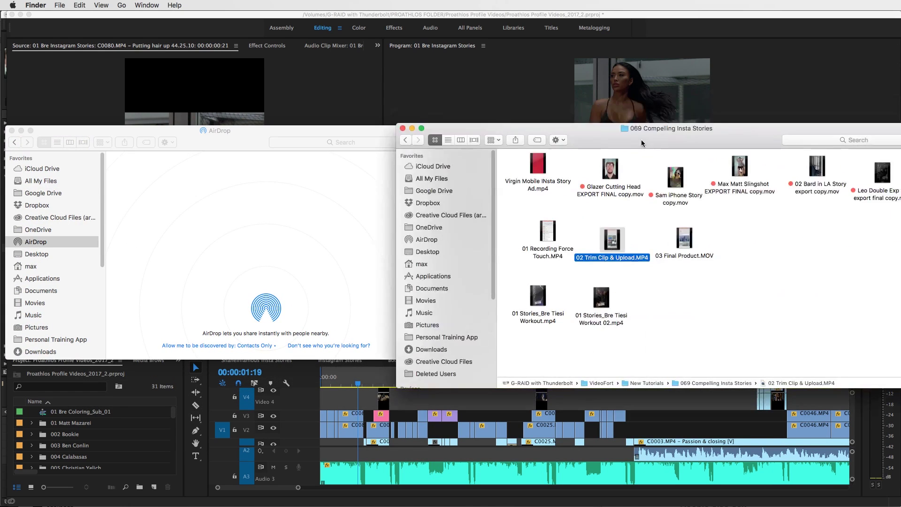
pyautogui.moveTo(638, 129); pyautogui.dragTo(583, 44)
pyautogui.moveTo(876, 296); pyautogui.dragTo(787, 313)
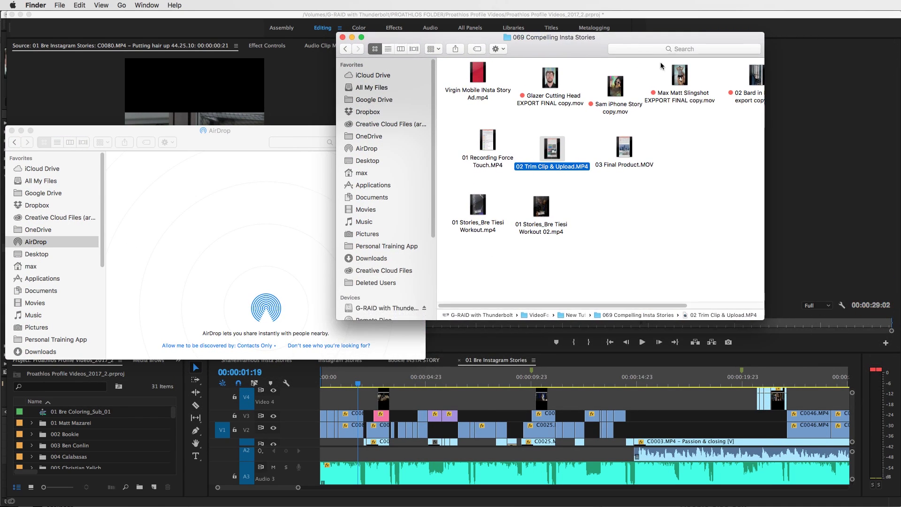
pyautogui.moveTo(597, 52); pyautogui.dragTo(702, 69)
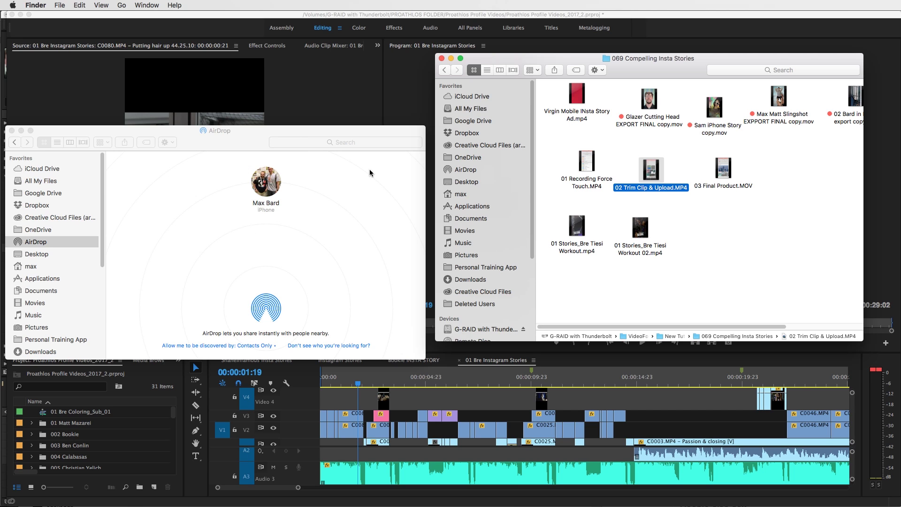
pyautogui.moveTo(257, 141); pyautogui.dragTo(261, 133)
# Step: Send Glazer Cutting Head EXPORT FINAL copy.mov from the 069 Compelling Insta Stories folder to the iPhone via AirDrop
pyautogui.click(719, 229)
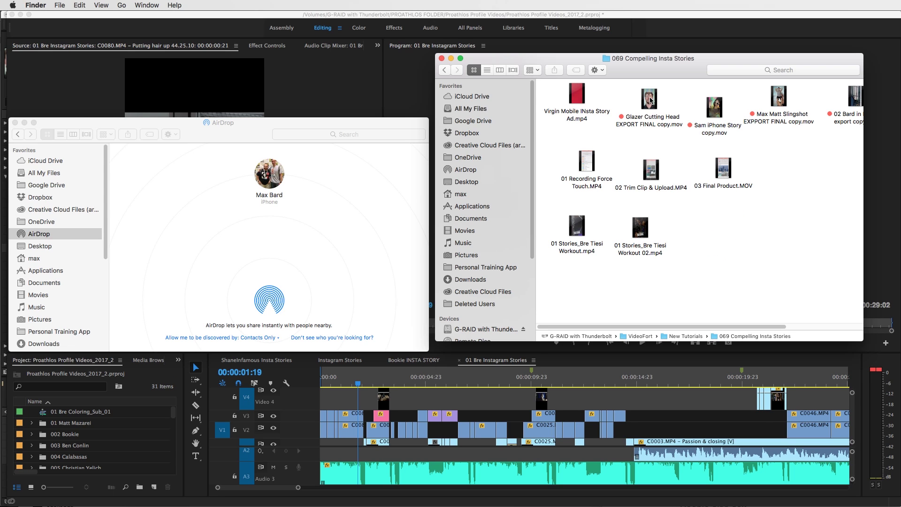
pyautogui.moveTo(652, 99); pyautogui.dragTo(275, 182)
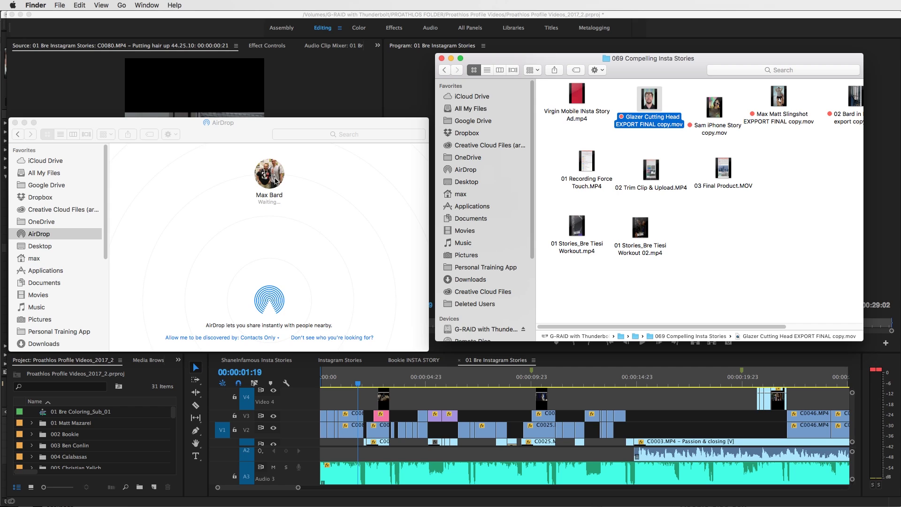